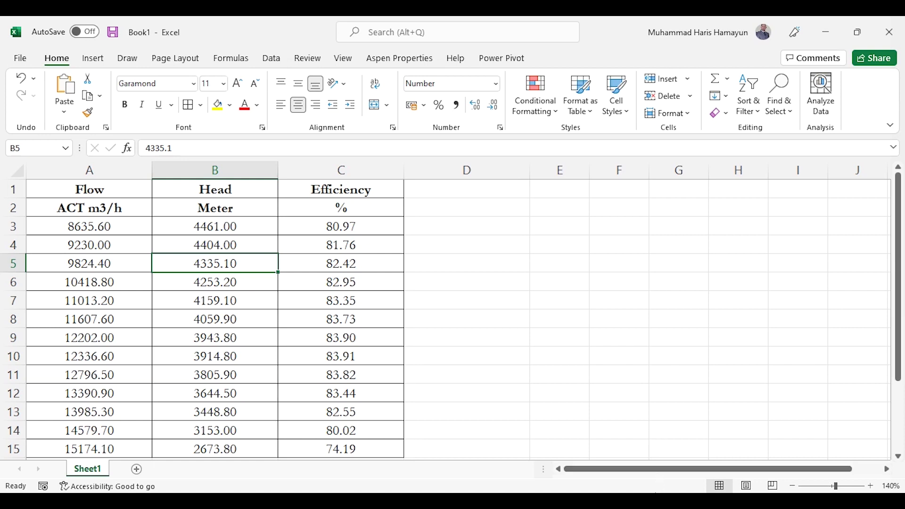
Leave the Excel flow/head/efficiency table and return to the empty HYSYS Component List.
{"action": "key", "text": "alt+Tab"}
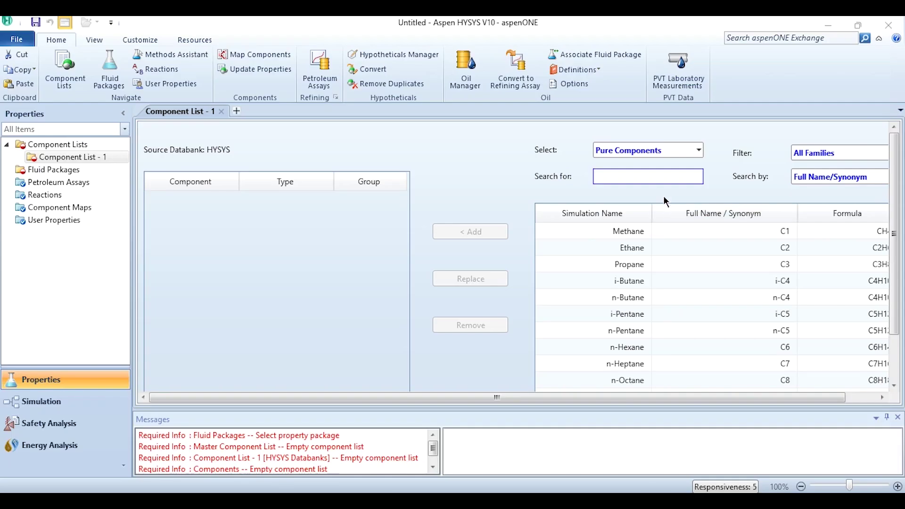
Add n-Pentane and n-Hexane to the component list.
{"action": "type", "text": "pentane"}
{"action": "key", "text": "Return"}
{"action": "type", "text": "hexa"}
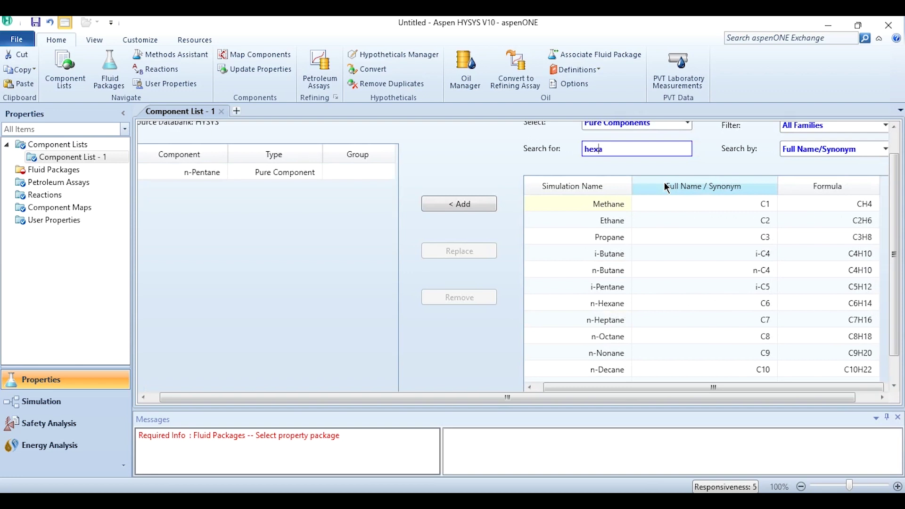
{"action": "key", "text": "BackSpace"}
{"action": "key", "text": "BackSpace"}
{"action": "key", "text": "BackSpace"}
{"action": "key", "text": "BackSpace"}
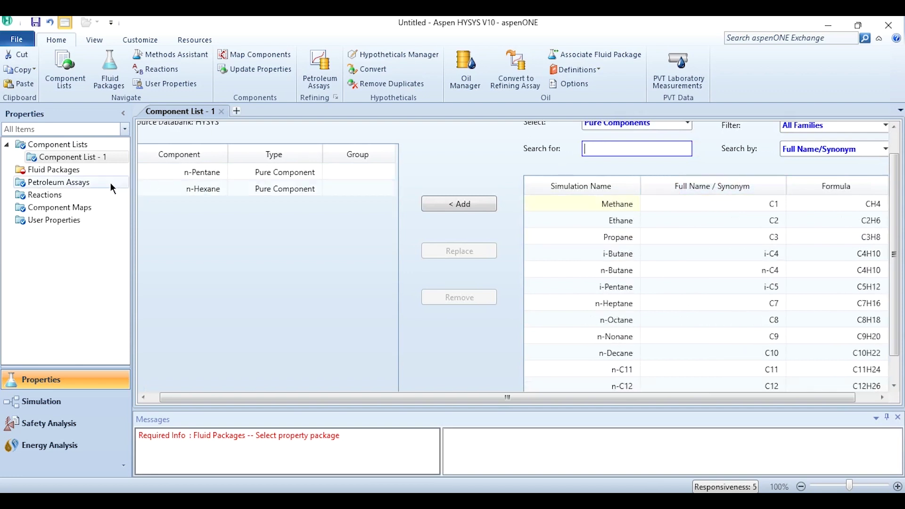
Create a Peng-Robinson fluid package and enter the simulation environment.
{"action": "left_click", "coordinate": [118, 170]}
{"action": "left_click", "coordinate": [182, 361]}
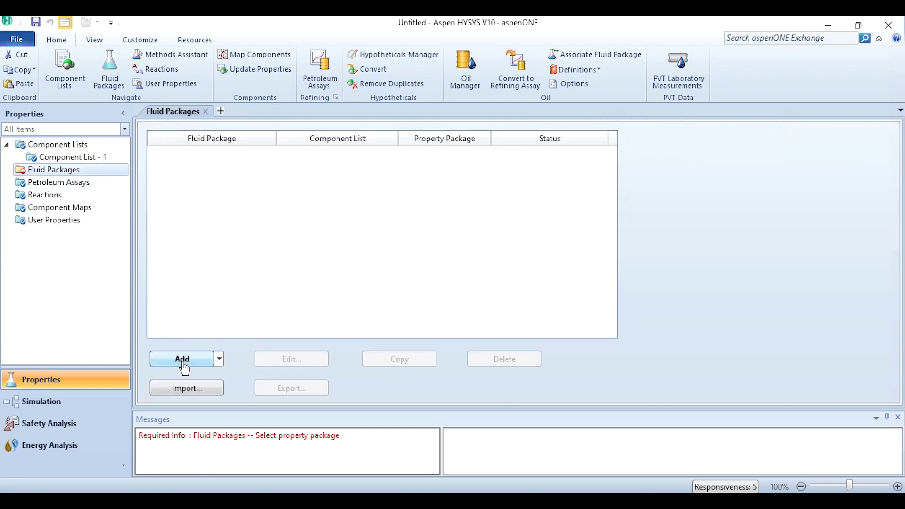
{"action": "left_click", "coordinate": [273, 309]}
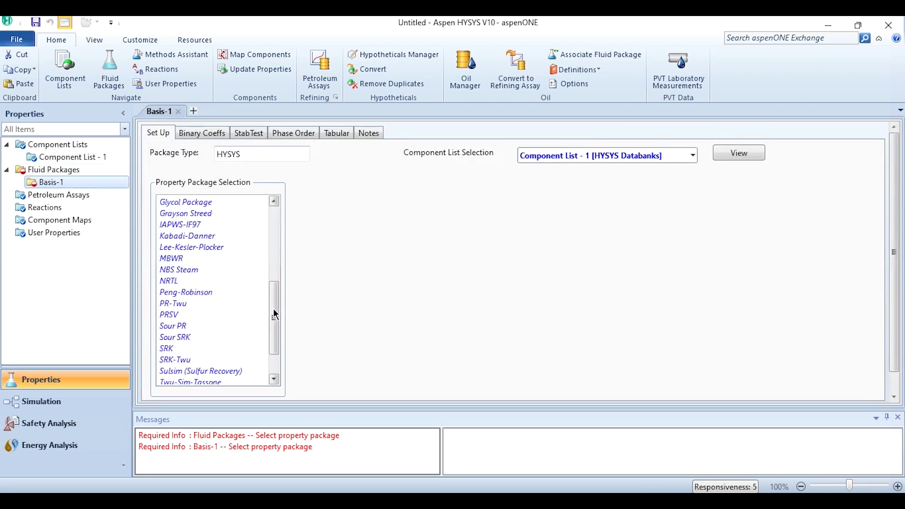
{"action": "left_click", "coordinate": [214, 292]}
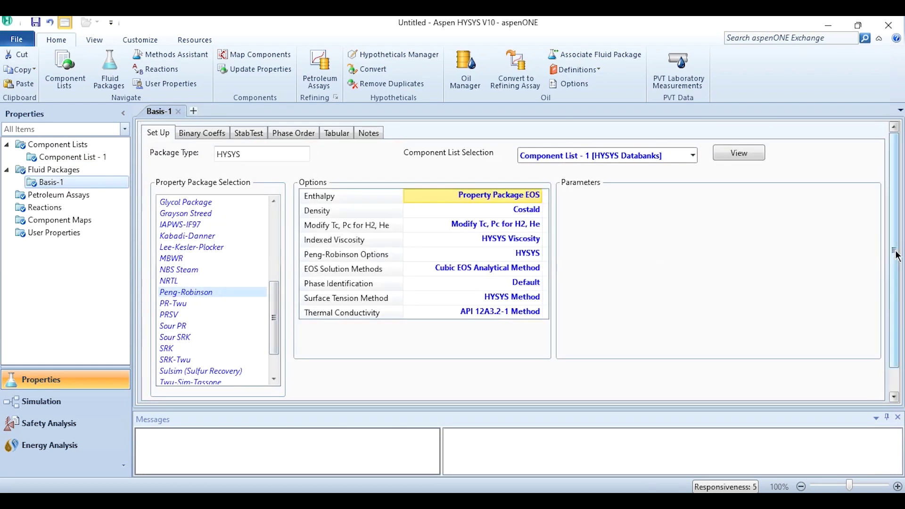
{"action": "scroll", "coordinate": [892, 252], "scroll_direction": "down", "scroll_amount": 2}
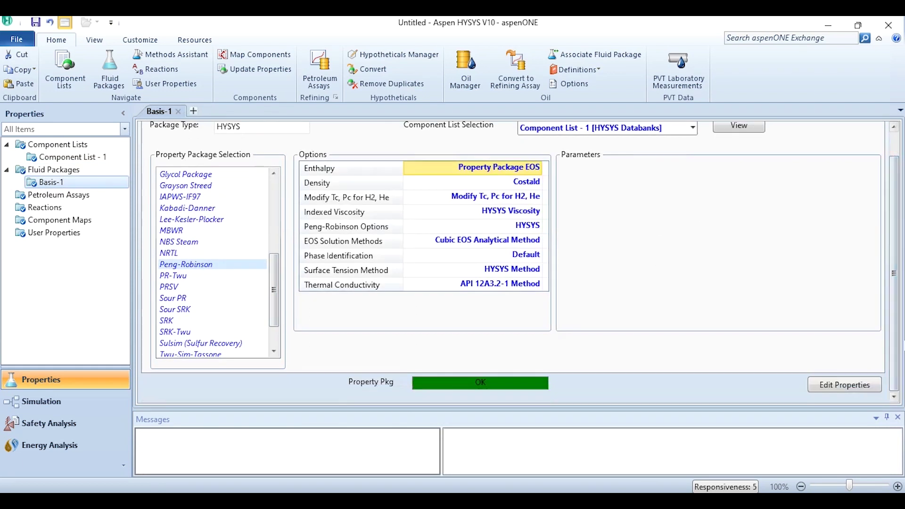
{"action": "left_click", "coordinate": [91, 405]}
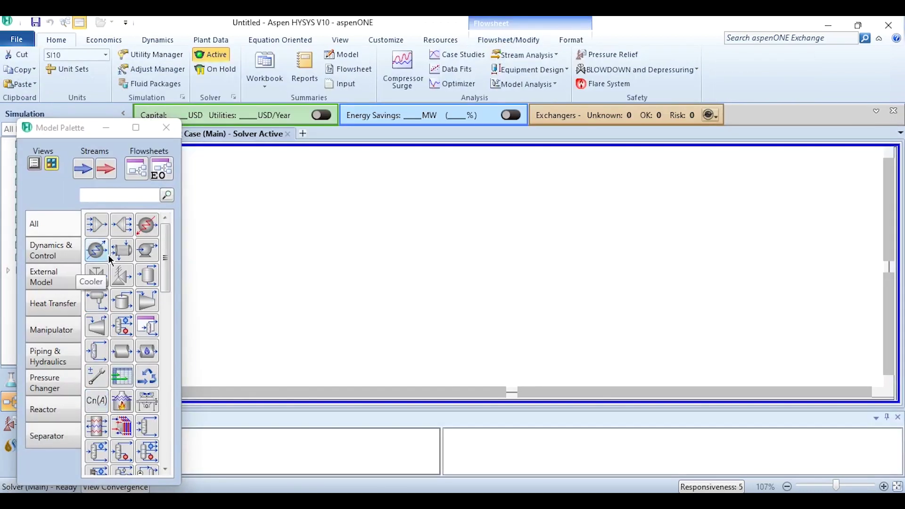
Place a compressor on the flowsheet and name it 'Compressor'.
{"action": "left_click", "coordinate": [149, 296]}
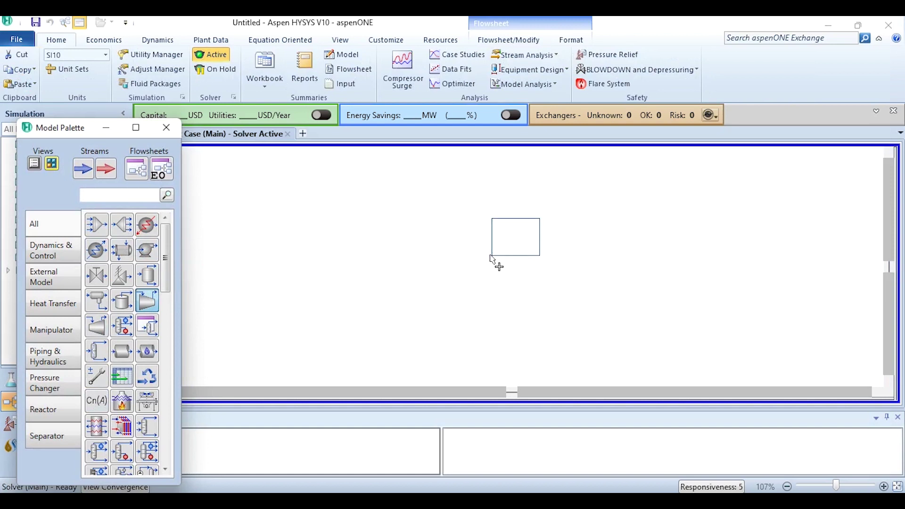
{"action": "left_click", "coordinate": [486, 274]}
{"action": "left_click", "coordinate": [599, 276]}
{"action": "double_click", "coordinate": [511, 255]}
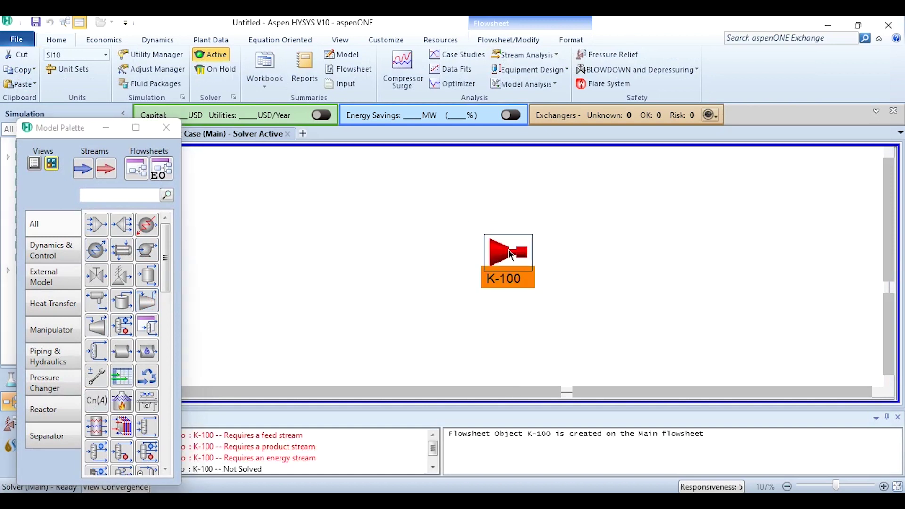
{"action": "left_click_drag", "start_coordinate": [294, 165], "coordinate": [211, 78]}
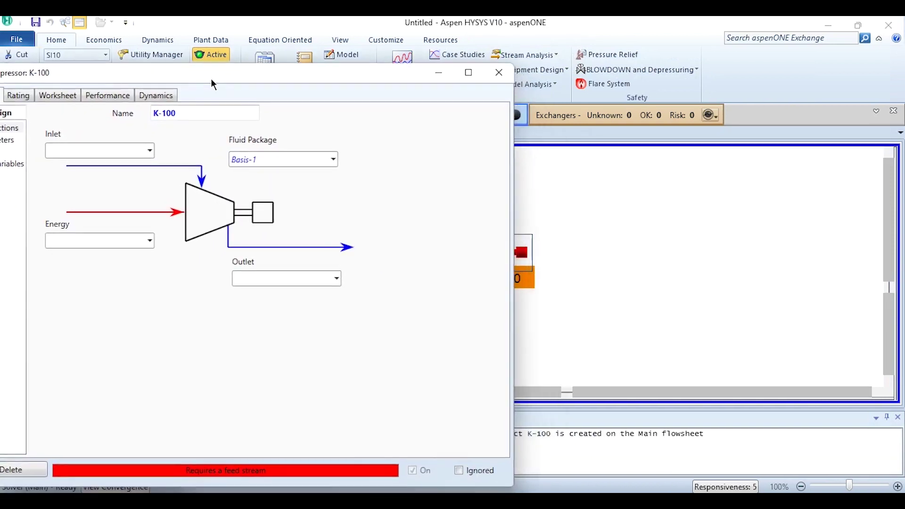
{"action": "left_click", "coordinate": [211, 113]}
{"action": "type", "text": "Co"}
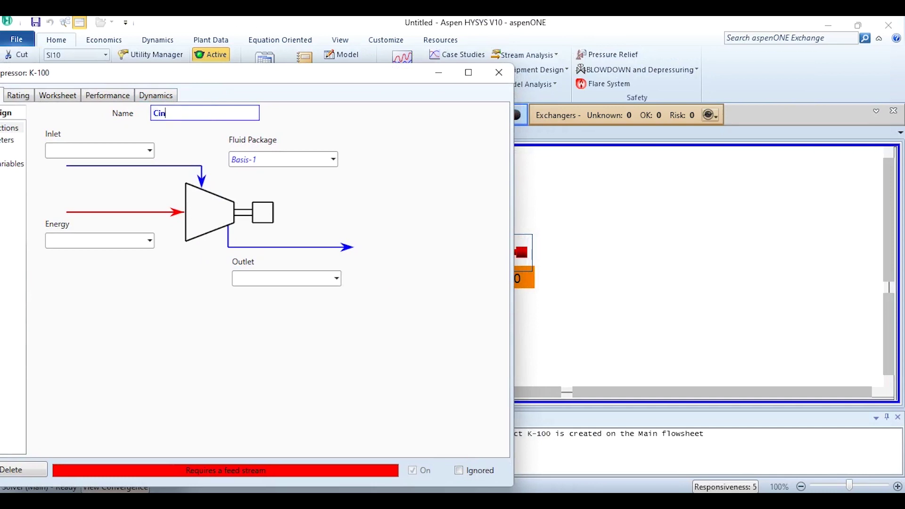
{"action": "key", "text": "BackSpace"}
{"action": "type", "text": "ompressor"}
{"action": "key", "text": "Return"}
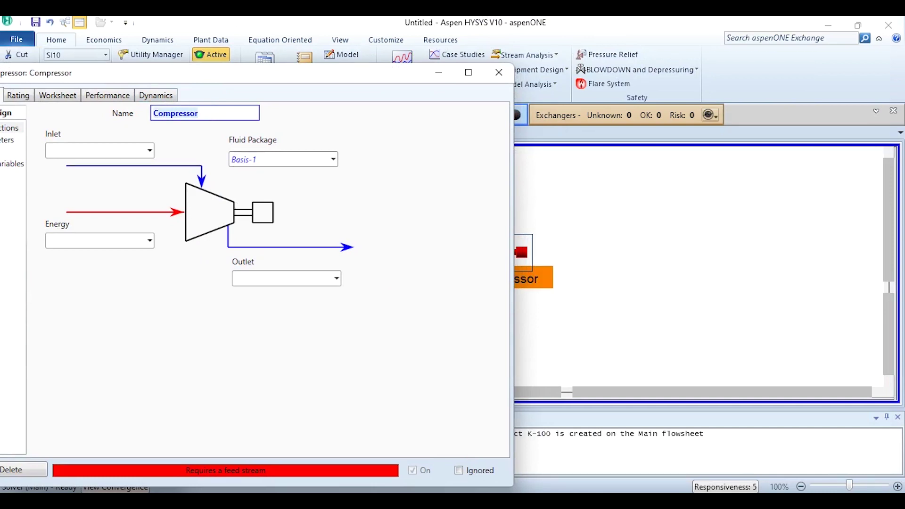
Connect the compressor to new streams named Inlet, Outlet and Energy.
{"action": "left_click", "coordinate": [58, 145]}
{"action": "type", "text": "Inlet"}
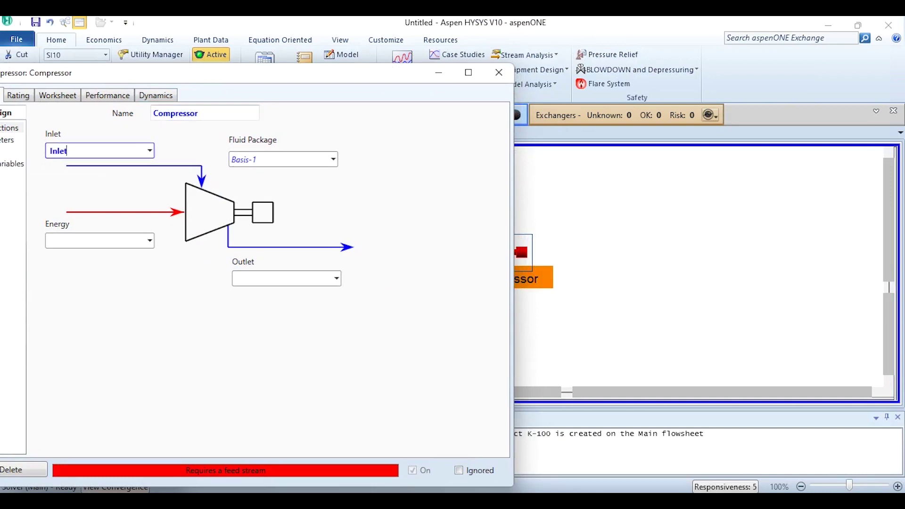
{"action": "key", "text": "Return"}
{"action": "left_click", "coordinate": [268, 277]}
{"action": "type", "text": "Outlet"}
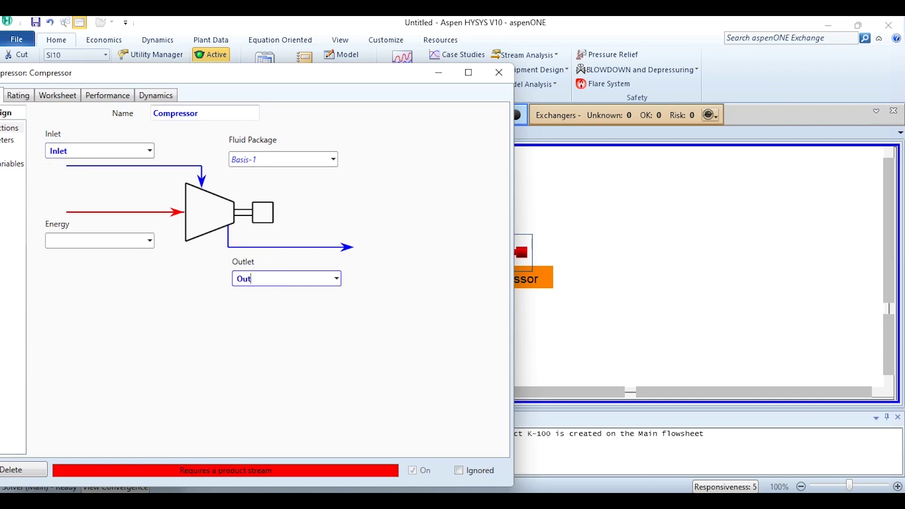
{"action": "key", "text": "Return"}
{"action": "left_click", "coordinate": [142, 241]}
{"action": "type", "text": "En"}
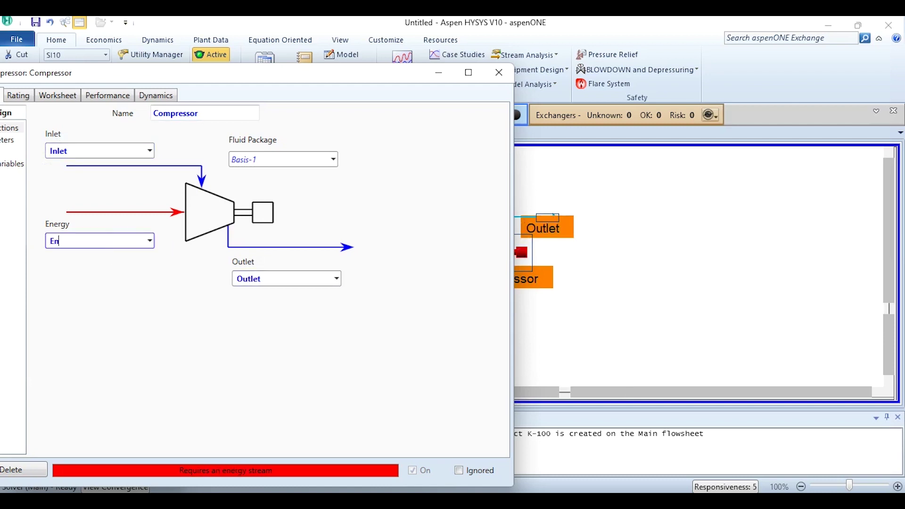
{"action": "type", "text": "ergy"}
{"action": "key", "text": "Return"}
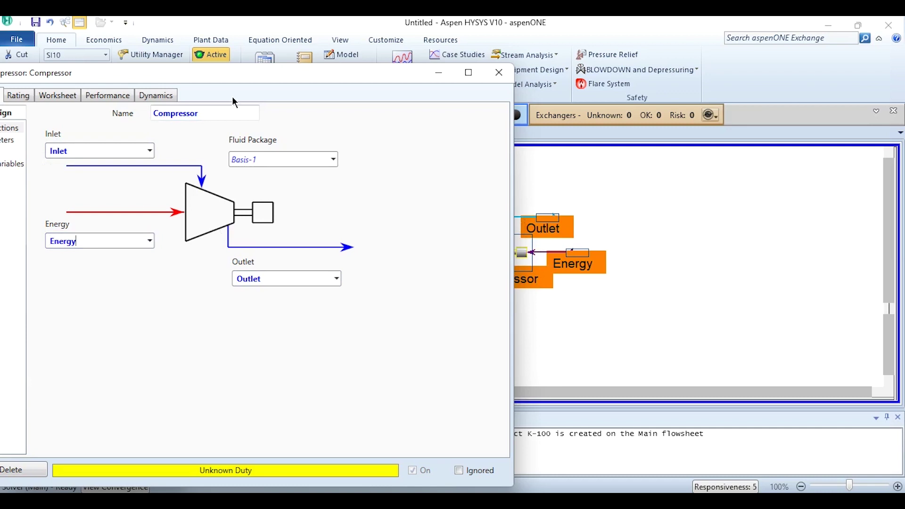
{"action": "left_click_drag", "start_coordinate": [244, 84], "coordinate": [309, 77]}
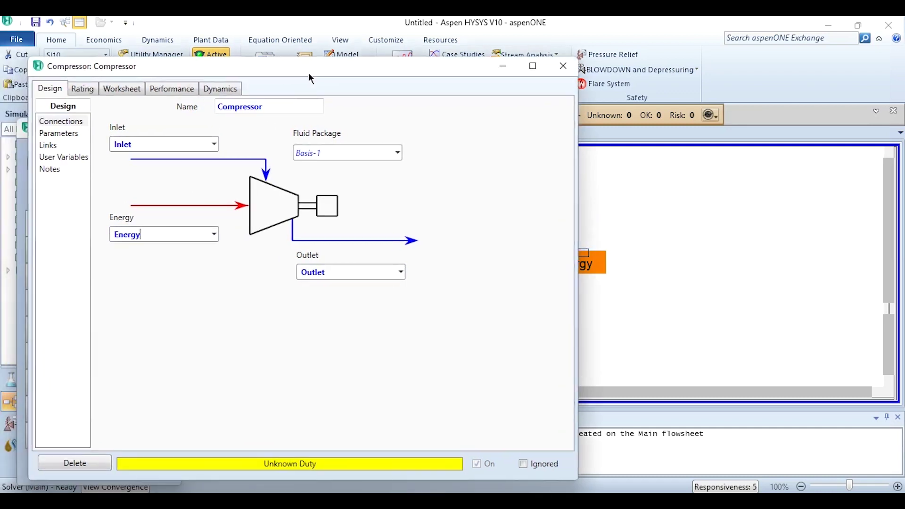
Specify the Inlet stream at 200 C, 1 bar and 30000 kg/h mass flow.
{"action": "left_click", "coordinate": [131, 100]}
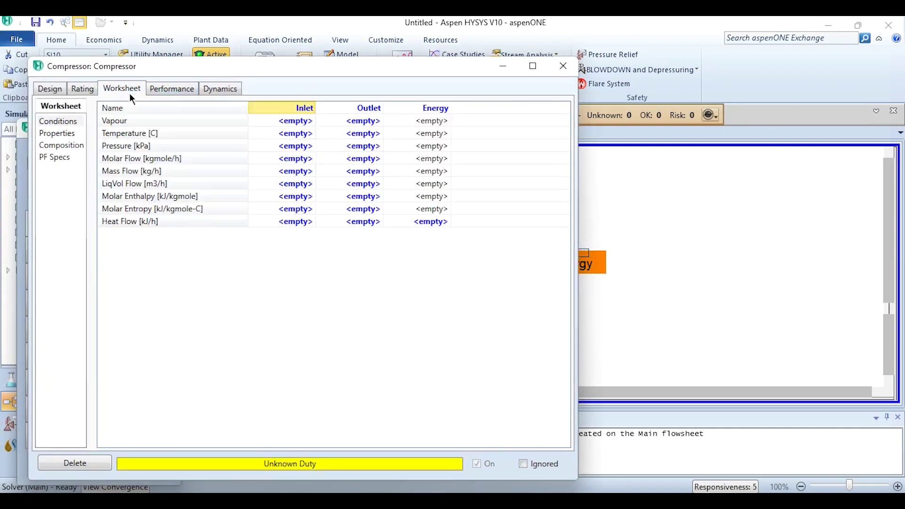
{"action": "left_click", "coordinate": [307, 136]}
{"action": "type", "text": "200"}
{"action": "key", "text": "Return"}
{"action": "left_click", "coordinate": [301, 158]}
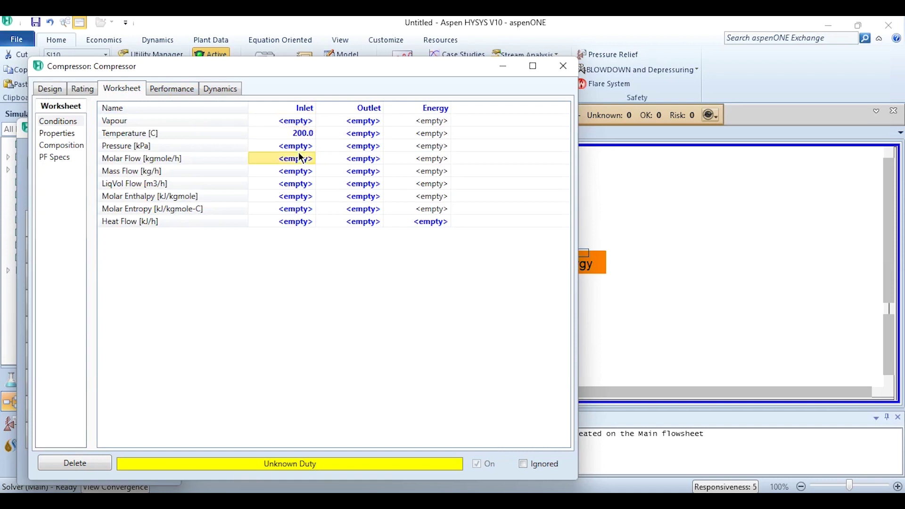
{"action": "key", "text": "Up"}
{"action": "type", "text": "1bar"}
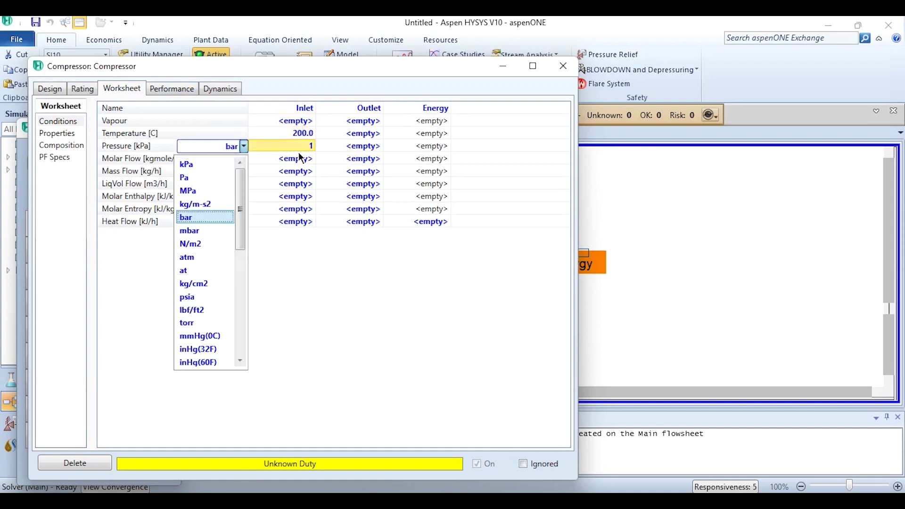
{"action": "key", "text": "Return"}
{"action": "left_click", "coordinate": [296, 171]}
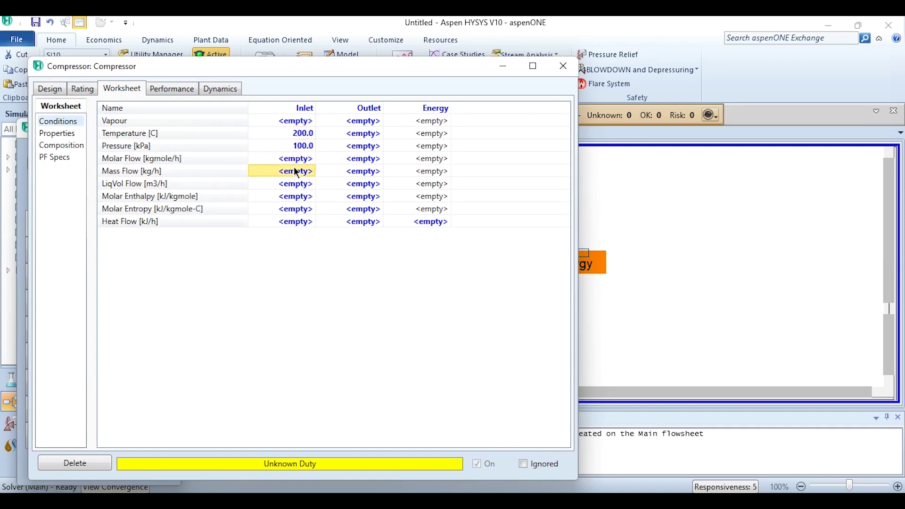
{"action": "type", "text": "30000"}
{"action": "key", "text": "Return"}
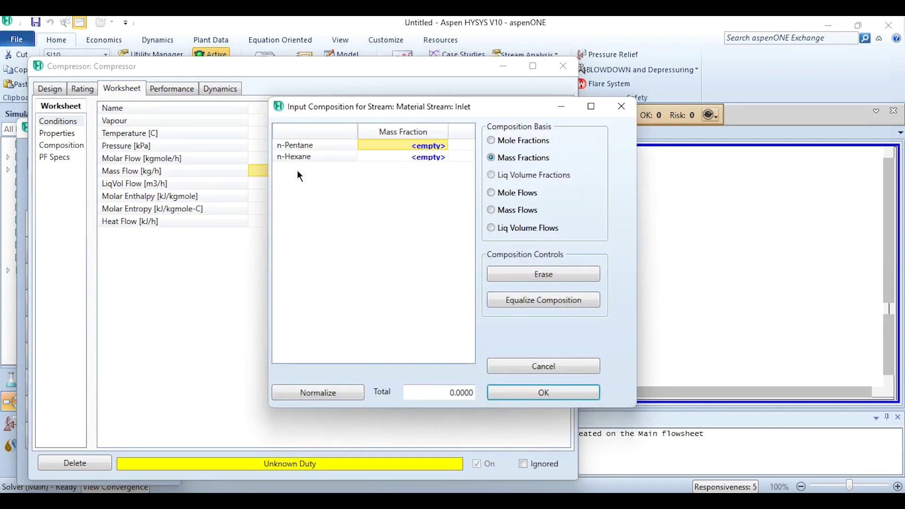
Set the Inlet composition to 0.5 mass fraction n-Pentane and 0.5 n-Hexane.
{"action": "type", "text": "0.5"}
{"action": "key", "text": "Return"}
{"action": "type", "text": "0.5"}
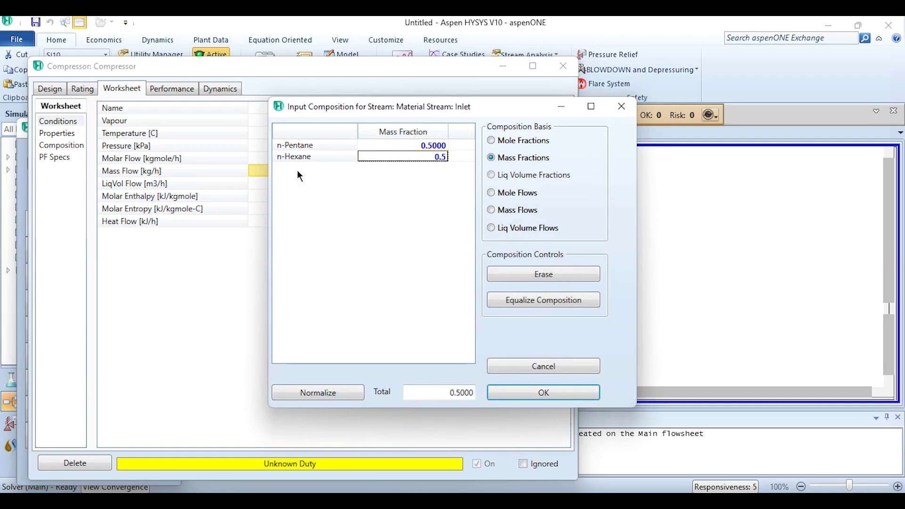
{"action": "key", "text": "Return"}
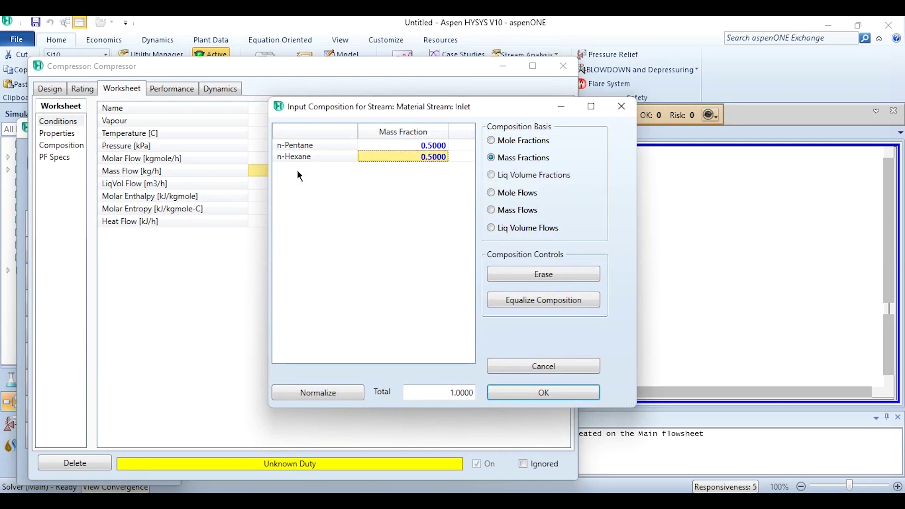
{"action": "left_click", "coordinate": [502, 390]}
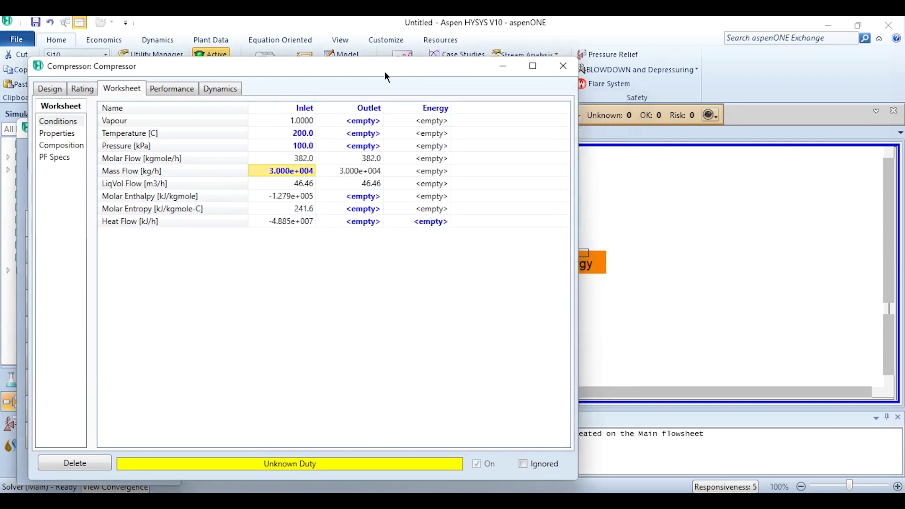
Check the Inlet stream on the flowsheet, then bring up the compressor's Rating curves page.
{"action": "left_click_drag", "start_coordinate": [406, 69], "coordinate": [241, 68]}
{"action": "left_click", "coordinate": [458, 273]}
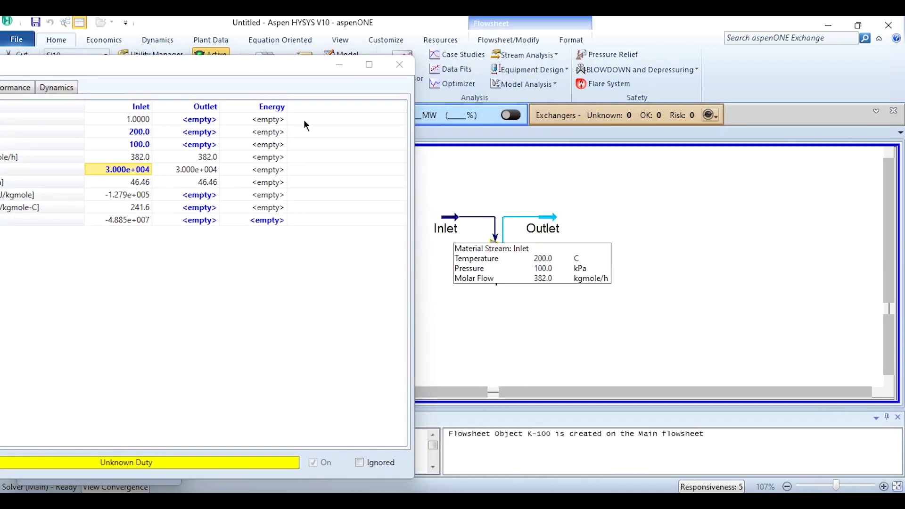
{"action": "left_click_drag", "start_coordinate": [278, 70], "coordinate": [534, 53]}
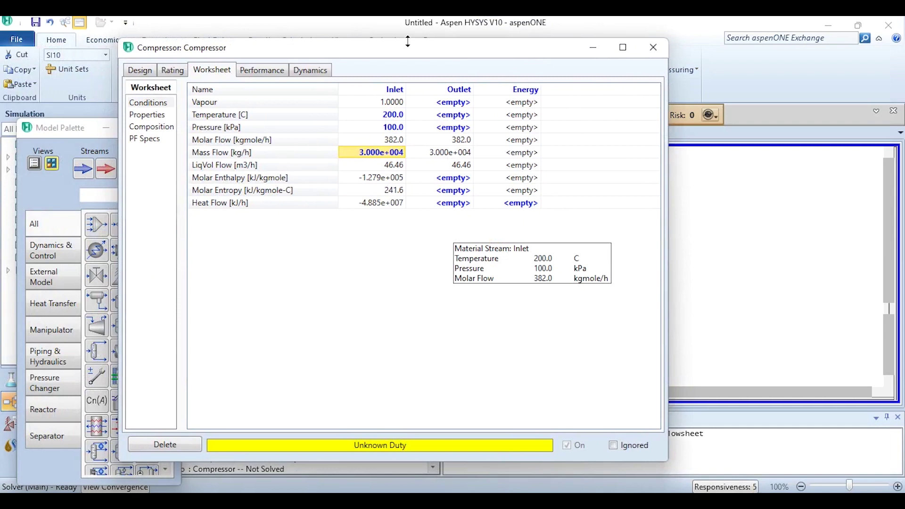
{"action": "left_click", "coordinate": [180, 71]}
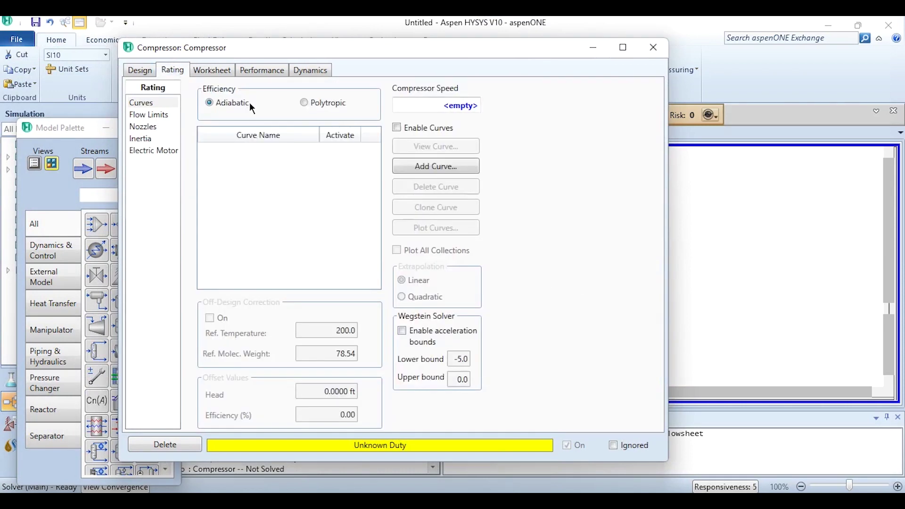
Set the compressor speed to 7000 rpm.
{"action": "left_click", "coordinate": [452, 104]}
{"action": "type", "text": "7000"}
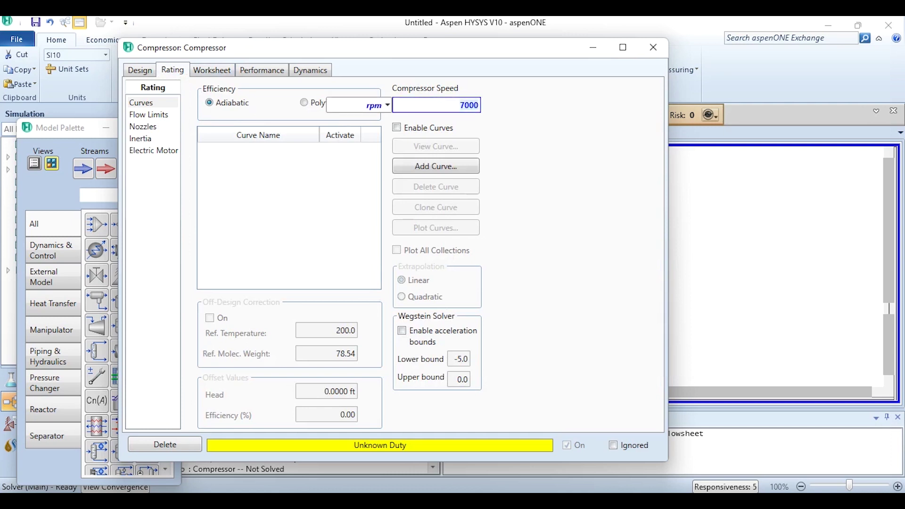
{"action": "key", "text": "Return"}
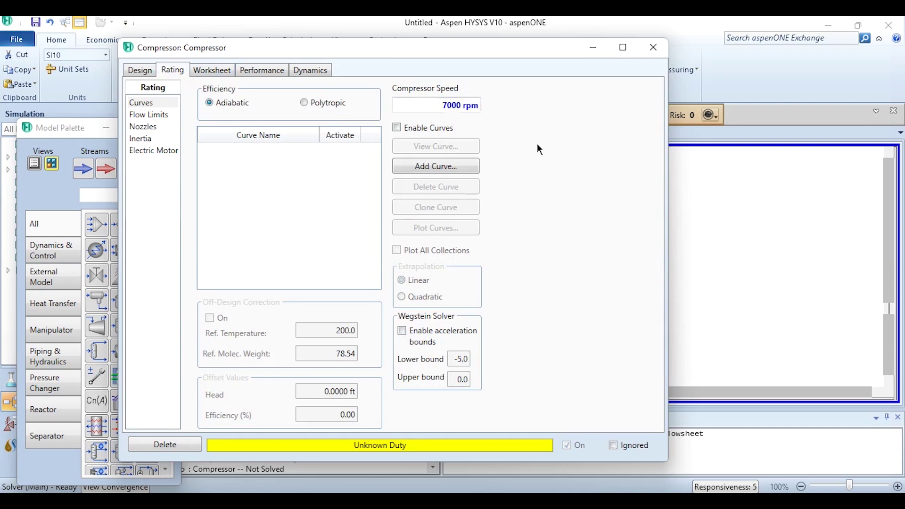
Add Curve-1 at 6177 rpm with head given in metres.
{"action": "left_click", "coordinate": [450, 174]}
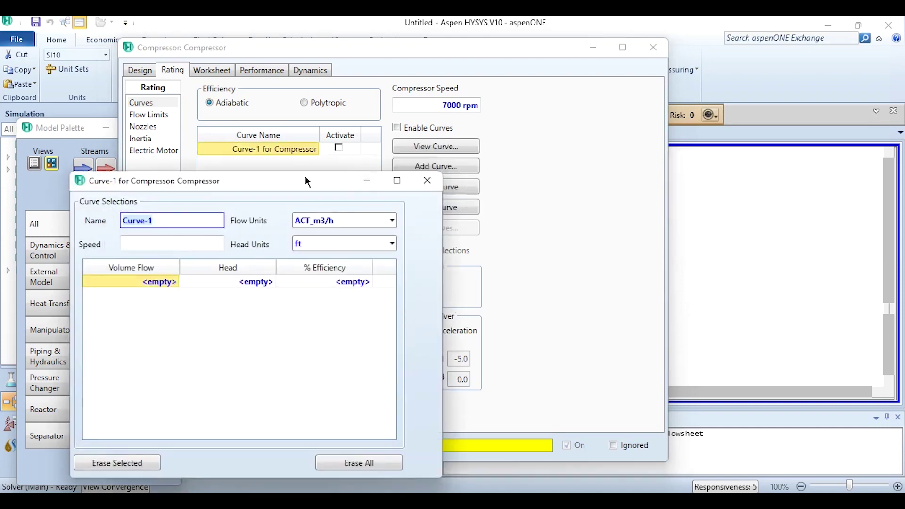
{"action": "left_click_drag", "start_coordinate": [304, 177], "coordinate": [510, 80]}
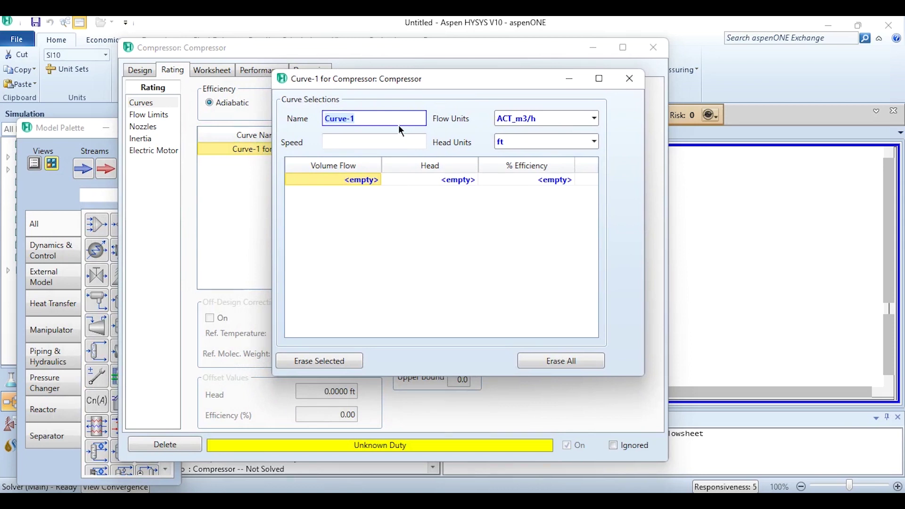
{"action": "left_click", "coordinate": [382, 141]}
{"action": "type", "text": "6177"}
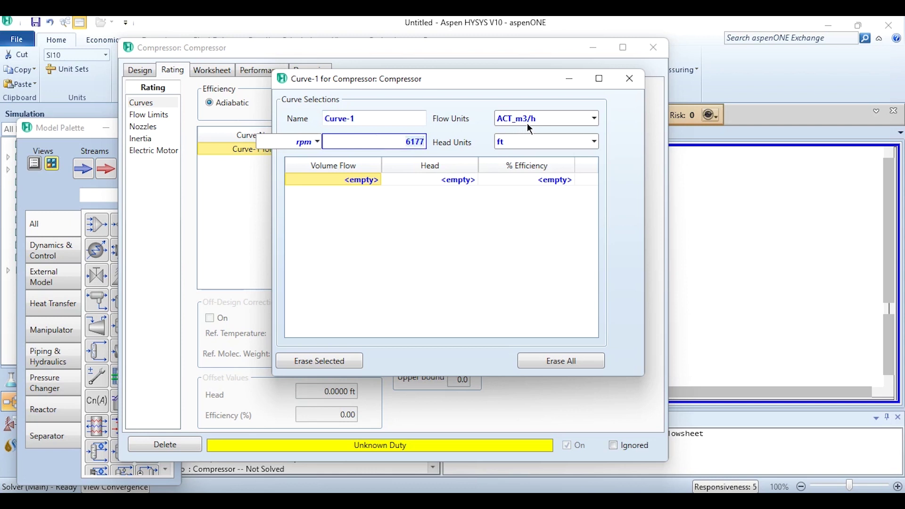
{"action": "left_click", "coordinate": [593, 142]}
{"action": "left_click", "coordinate": [550, 162]}
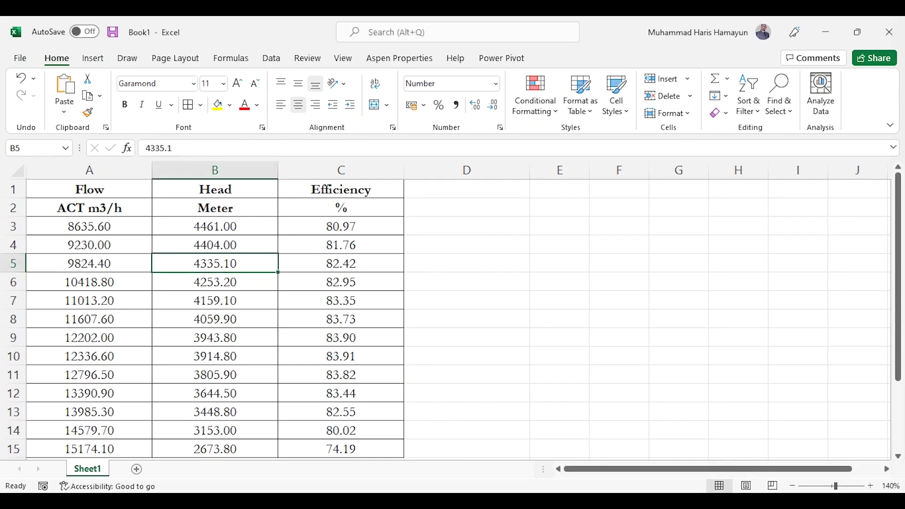
Copy the curve data A3:C15 from Excel and pick Curve-1's first Volume Flow cell.
{"action": "left_click", "coordinate": [215, 245]}
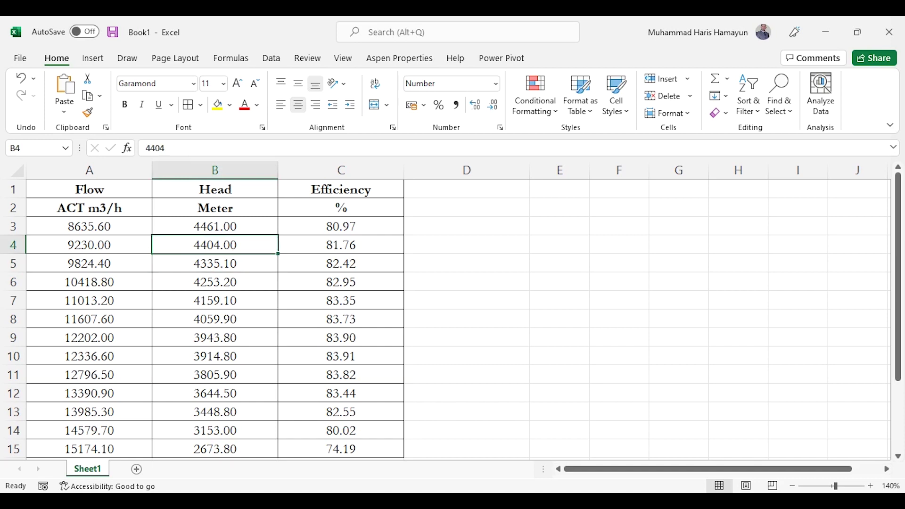
{"action": "left_click", "coordinate": [90, 226]}
{"action": "left_click_drag", "start_coordinate": [90, 226], "coordinate": [341, 449]}
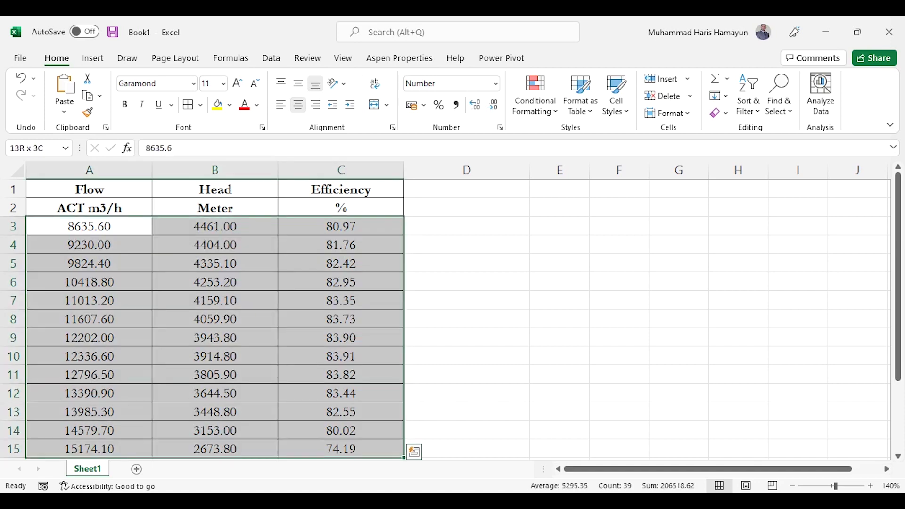
{"action": "key", "text": "ctrl+c"}
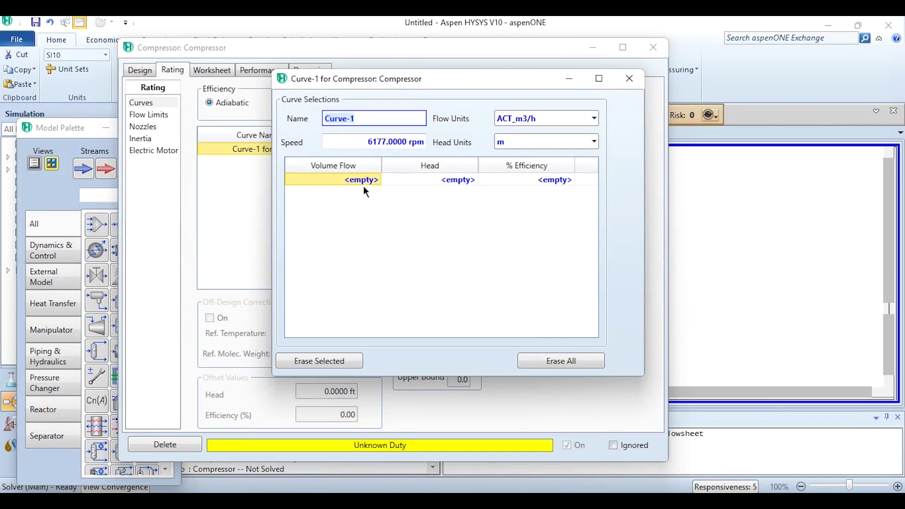
{"action": "left_click", "coordinate": [360, 181]}
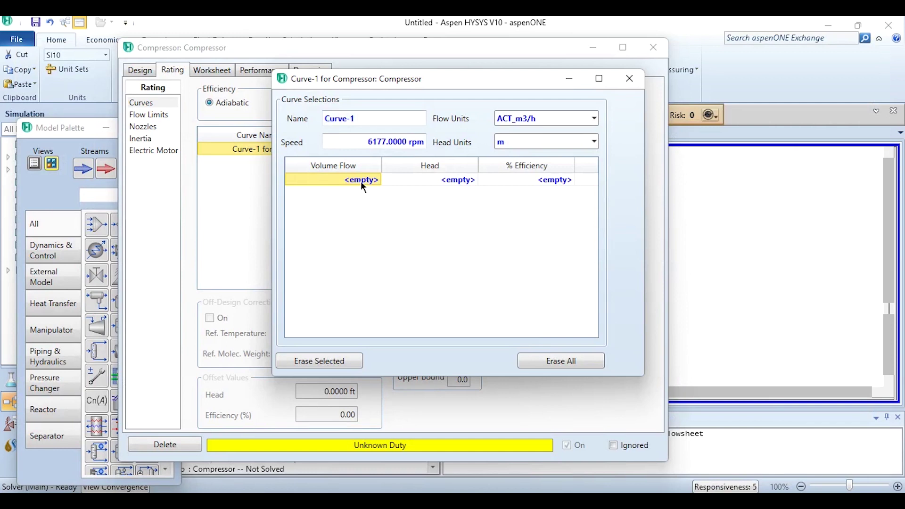
Paste the 13 flow, head and efficiency points into Curve-1 and close the curve editor.
{"action": "key", "text": "ctrl+v"}
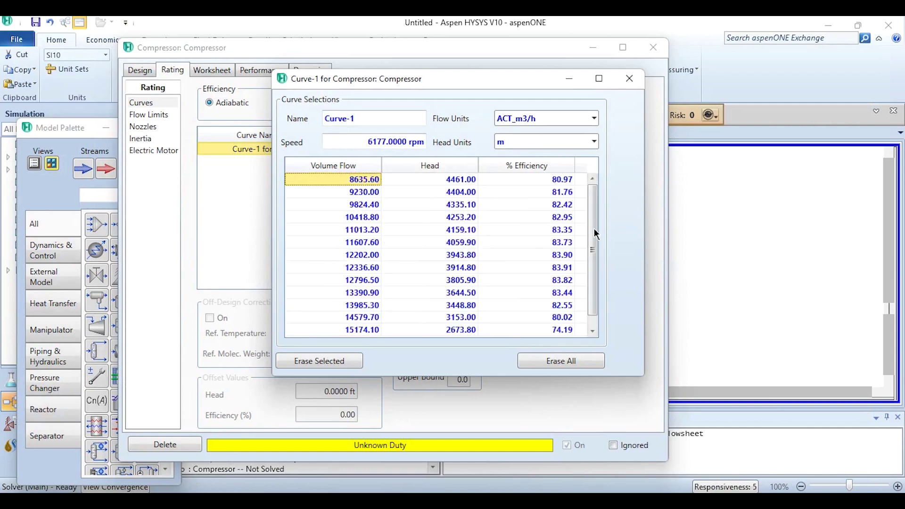
{"action": "left_click_drag", "start_coordinate": [595, 251], "coordinate": [595, 282]}
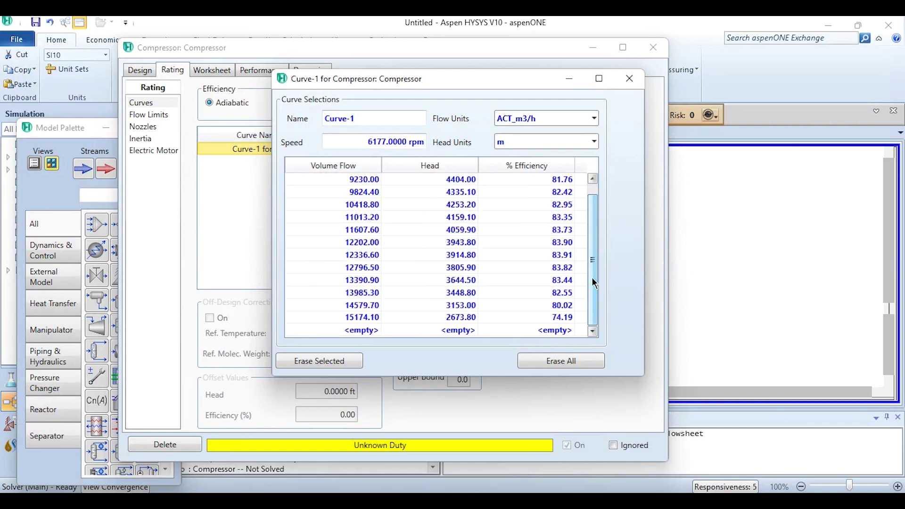
{"action": "left_click", "coordinate": [630, 79]}
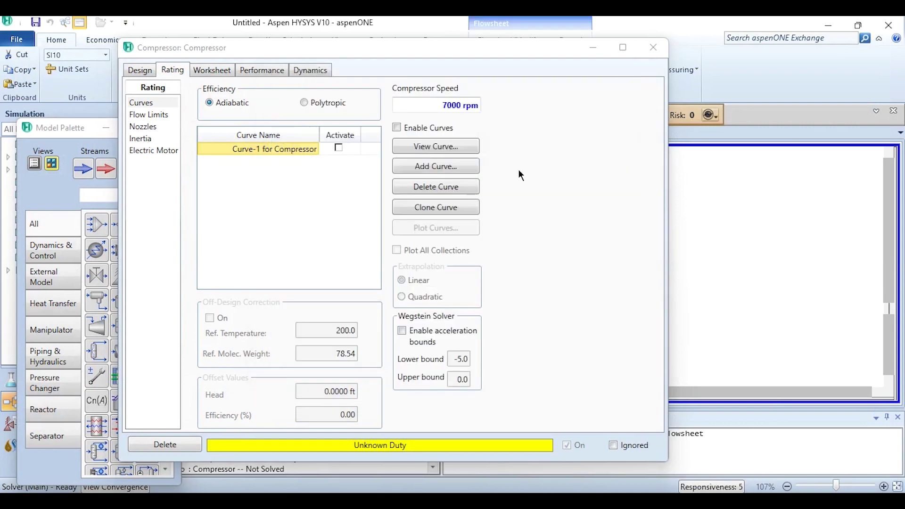
{"action": "left_click", "coordinate": [141, 71]}
Delete the 75% adiabatic efficiency on the Design Parameters page.
{"action": "left_click", "coordinate": [160, 116]}
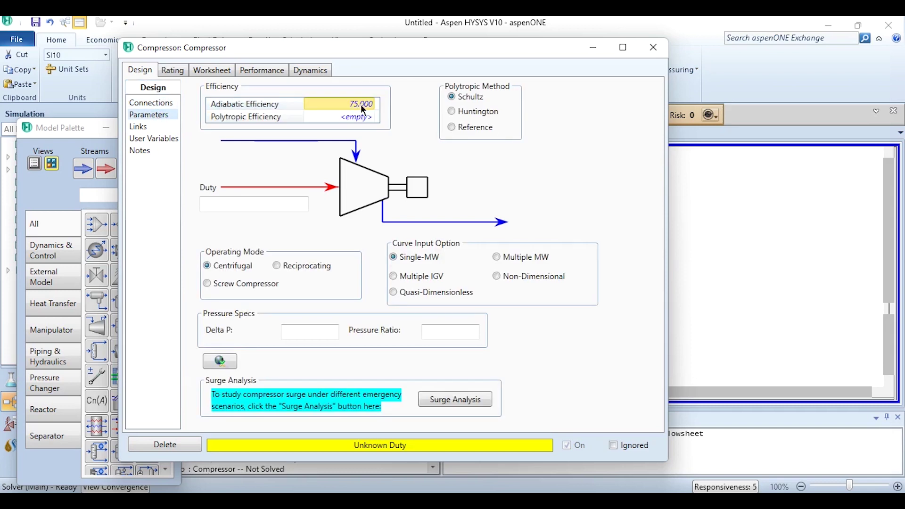
{"action": "key", "text": "Delete"}
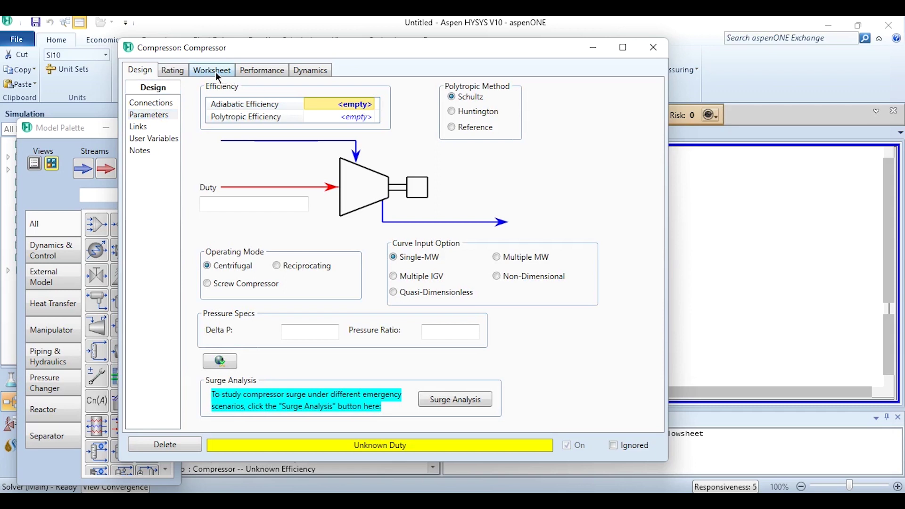
Activate Curve-1 and enable curves, yielding 83.634% efficiency and 468.090 kW duty.
{"action": "left_click", "coordinate": [182, 75]}
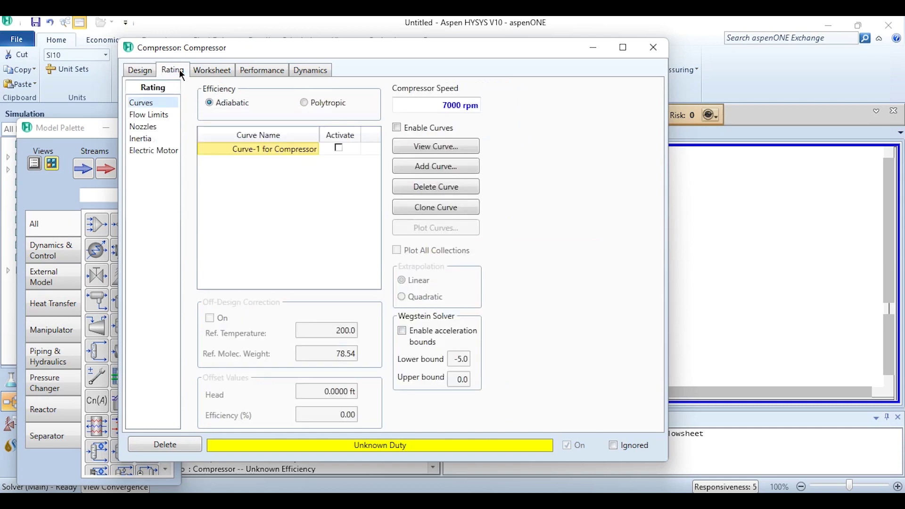
{"action": "left_click", "coordinate": [339, 149]}
{"action": "left_click", "coordinate": [397, 128]}
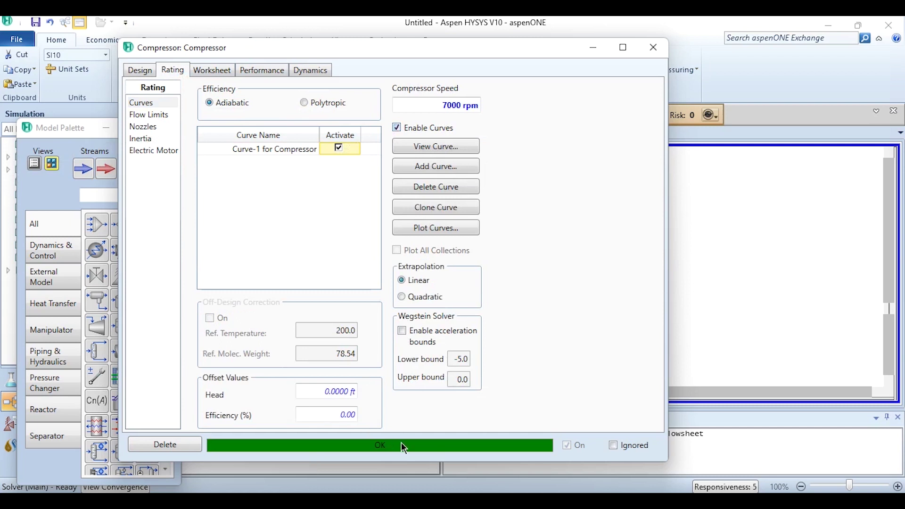
{"action": "left_click", "coordinate": [149, 74]}
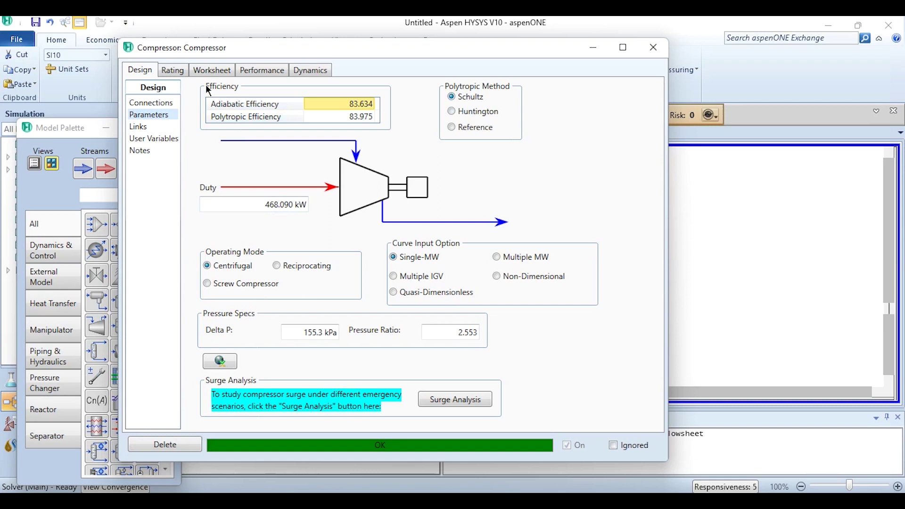
Recheck the 7000 rpm curve settings and design parameters, then show Performance results (4790 m adiabatic head).
{"action": "left_click", "coordinate": [213, 70]}
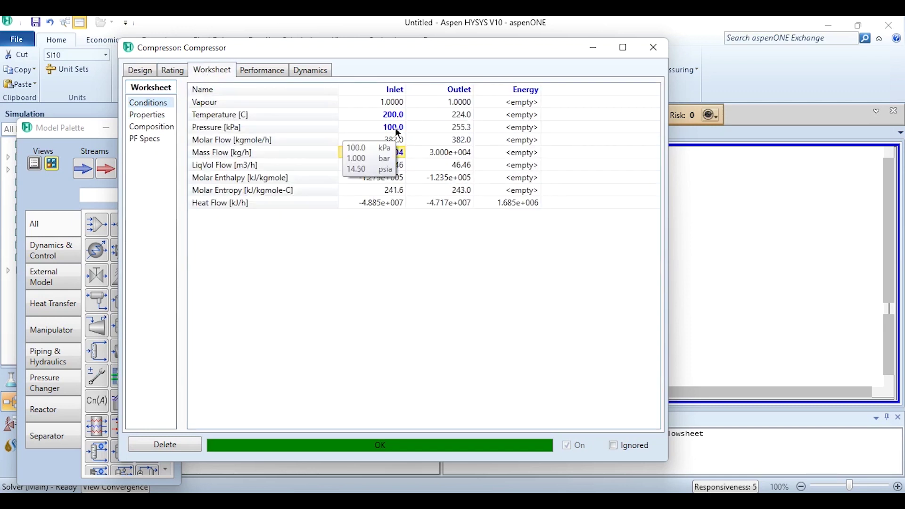
{"action": "mouse_move", "coordinate": [449, 128]}
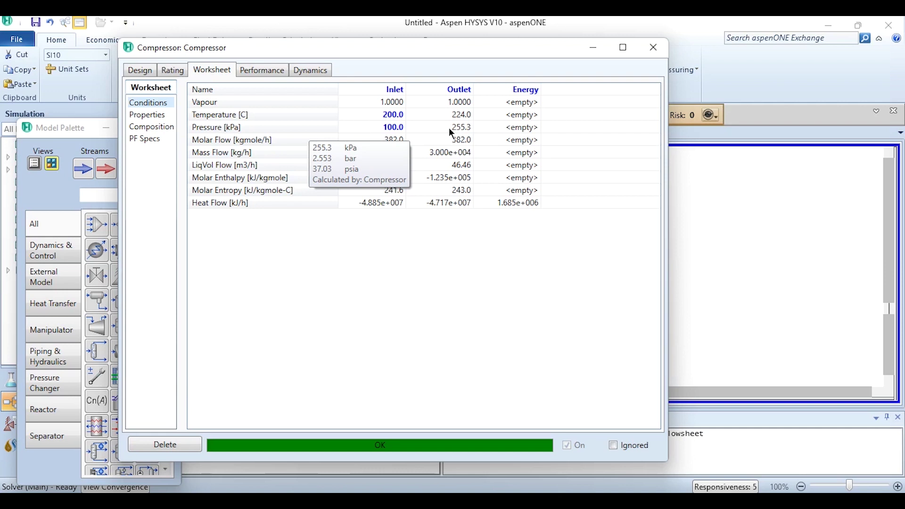
{"action": "left_click", "coordinate": [137, 74]}
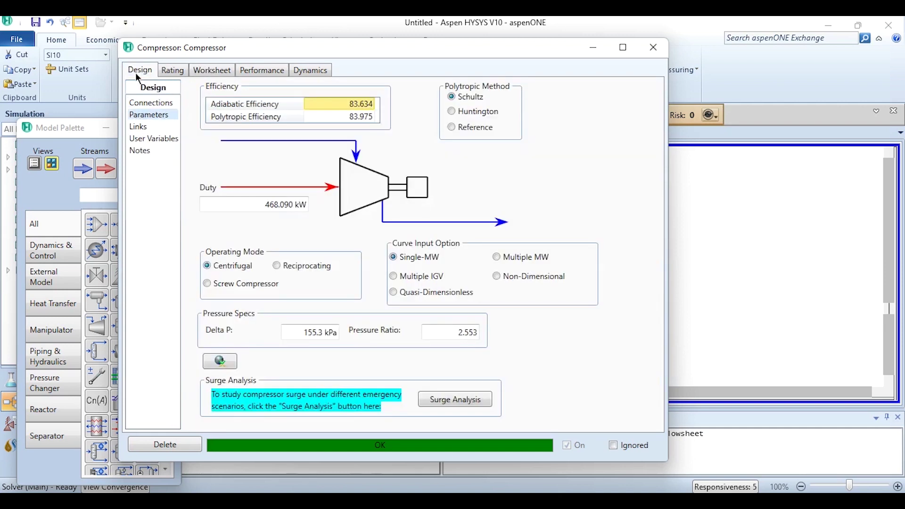
{"action": "mouse_move", "coordinate": [285, 334]}
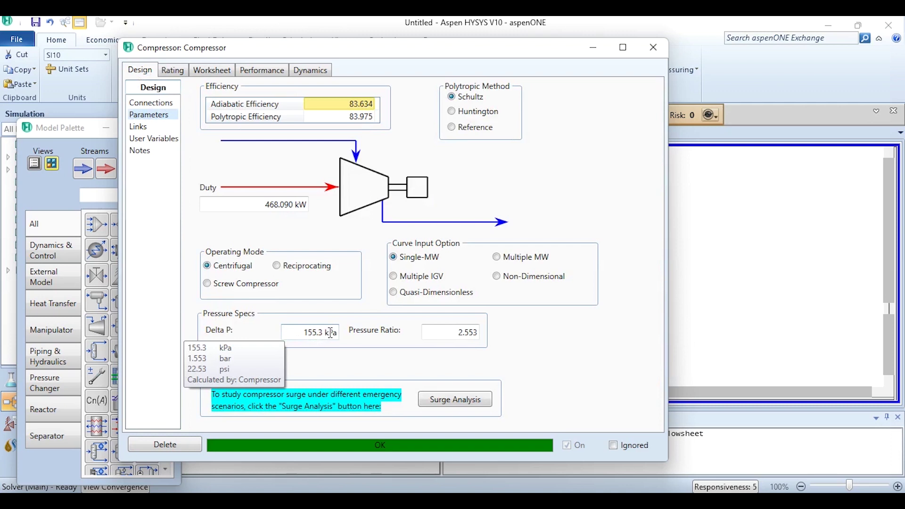
{"action": "mouse_move", "coordinate": [460, 328]}
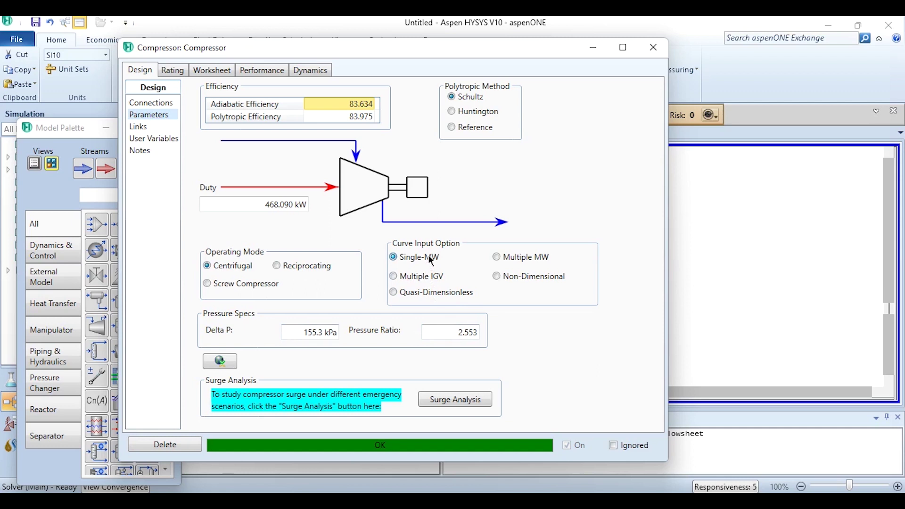
{"action": "left_click", "coordinate": [169, 72]}
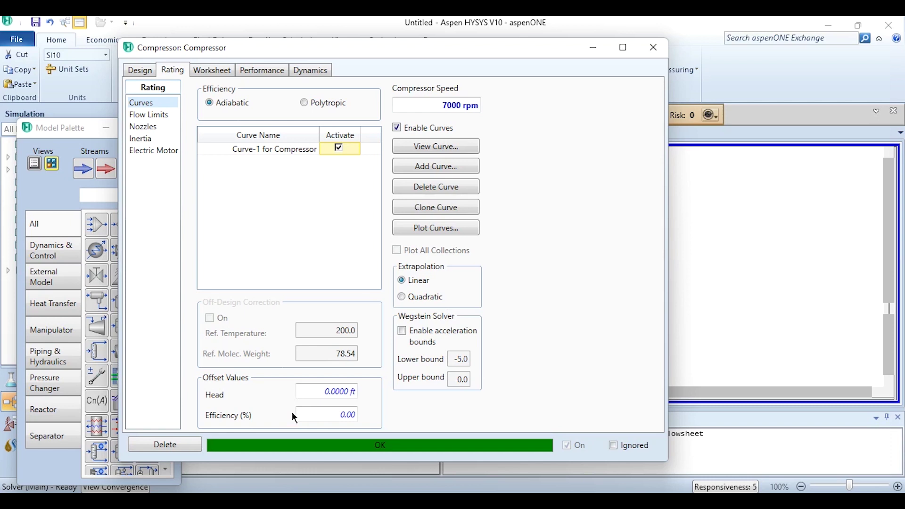
{"action": "left_click", "coordinate": [136, 68]}
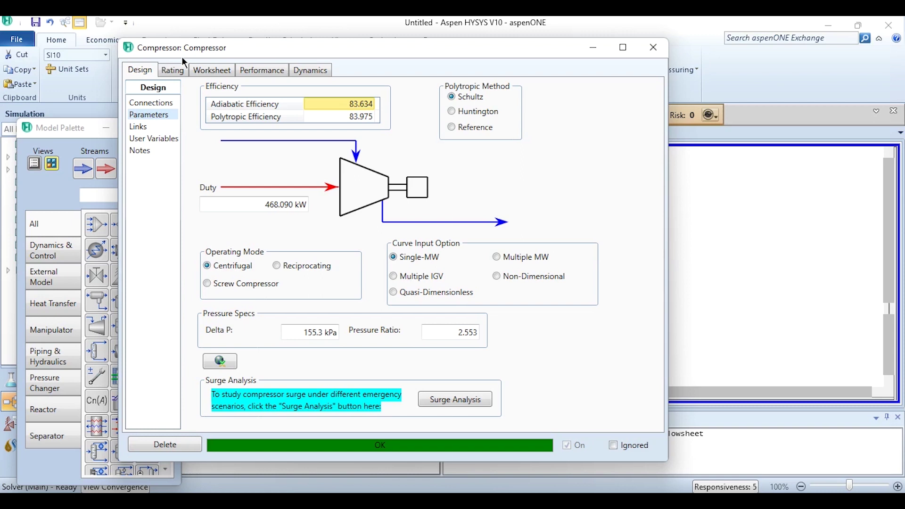
{"action": "left_click", "coordinate": [244, 71]}
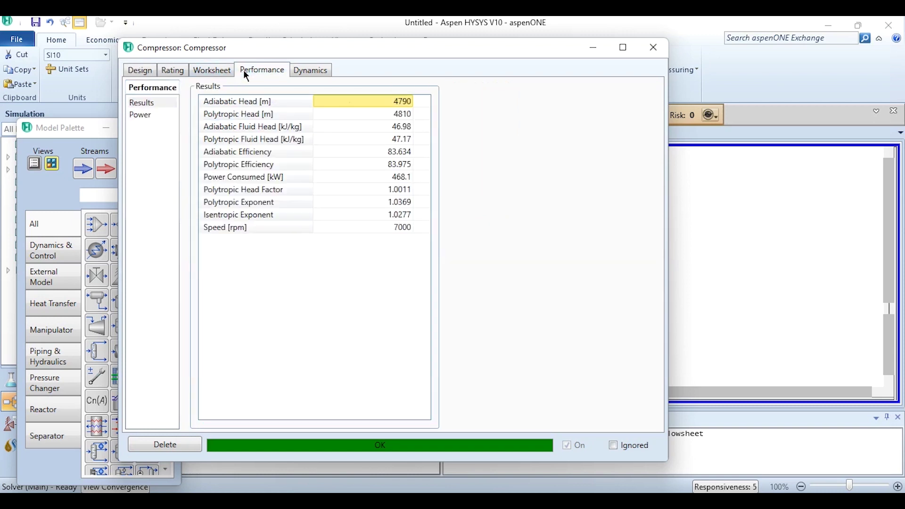
Inspect the head results, then the Power page's 468.1 kW rotor power and 638.6 N-m torque.
{"action": "left_click", "coordinate": [239, 102]}
{"action": "mouse_move", "coordinate": [352, 111]}
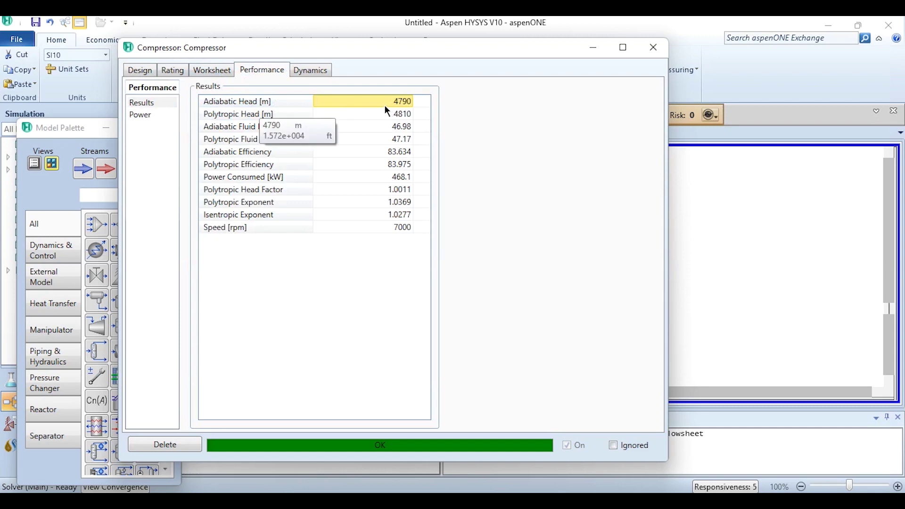
{"action": "mouse_move", "coordinate": [386, 115]}
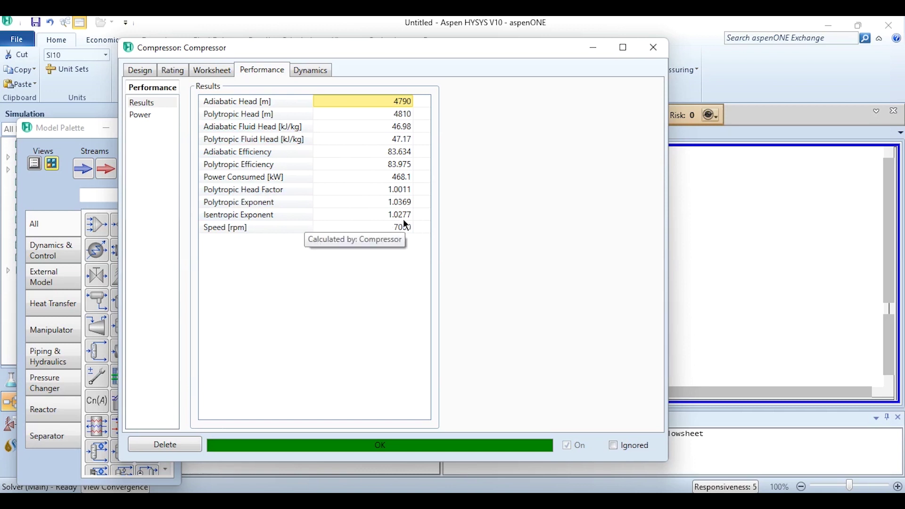
{"action": "left_click", "coordinate": [147, 114]}
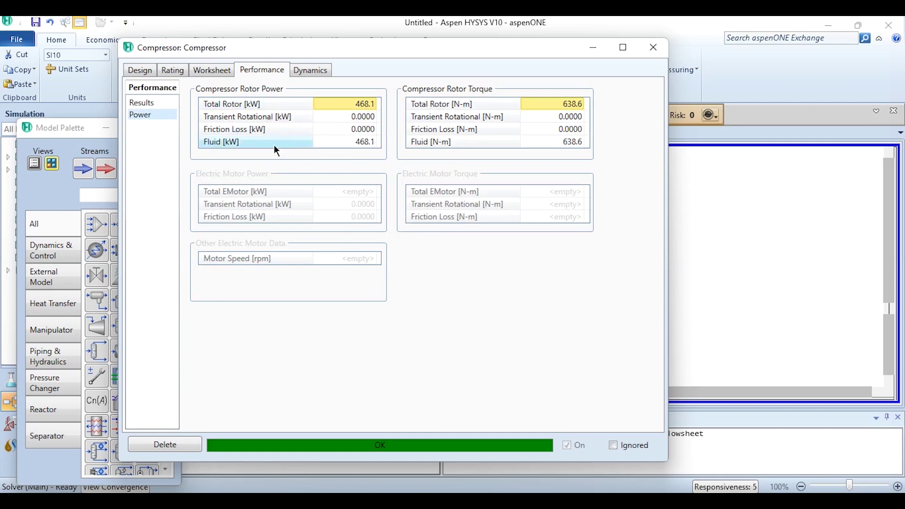
{"action": "mouse_move", "coordinate": [359, 149]}
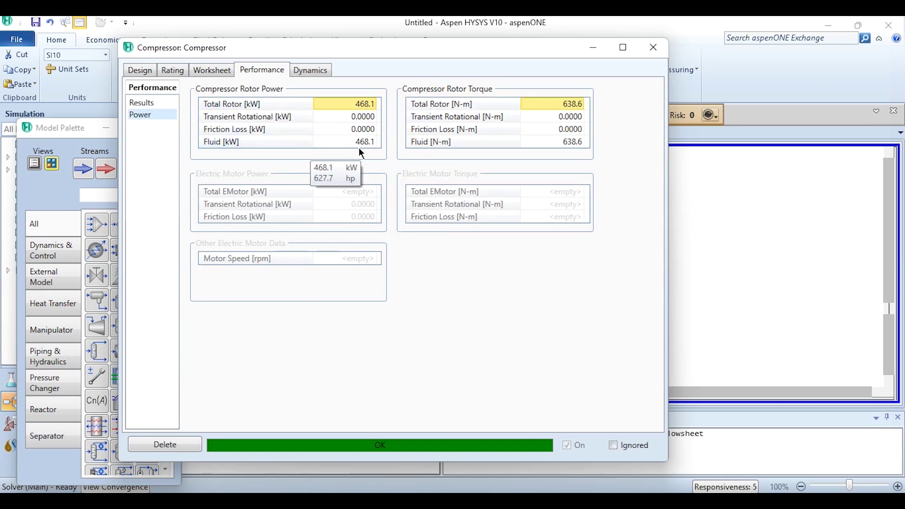
{"action": "mouse_move", "coordinate": [331, 129]}
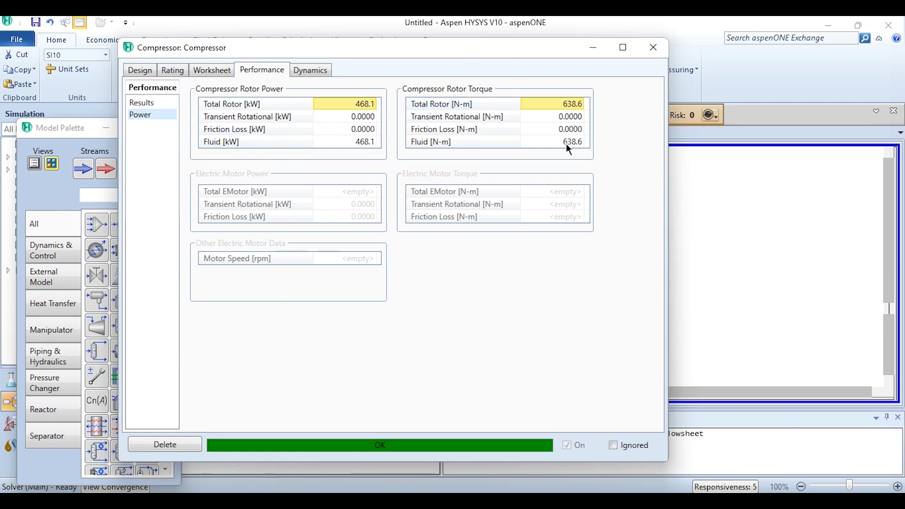
{"action": "mouse_move", "coordinate": [567, 145]}
Show the compressor's Worksheet stream properties, molecular weight 78.54 and mass densities, then return to Rating curves.
{"action": "left_click", "coordinate": [214, 70]}
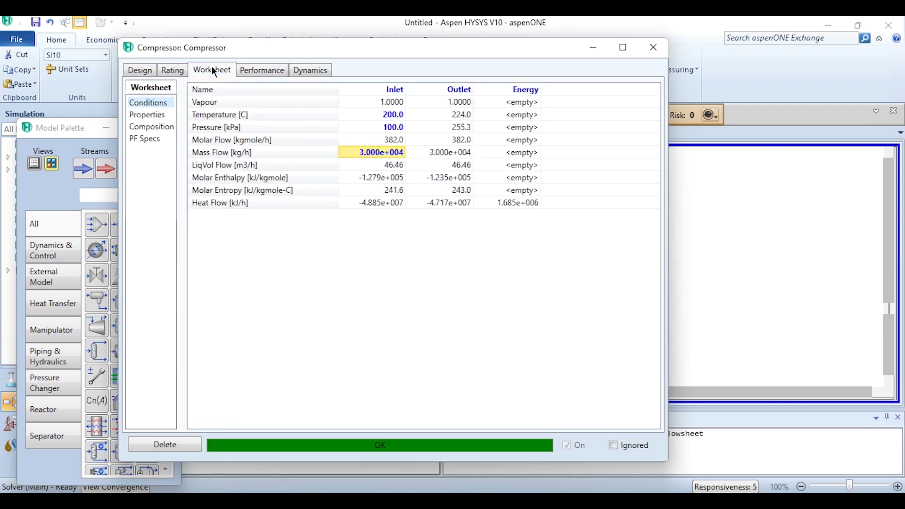
{"action": "left_click", "coordinate": [153, 115]}
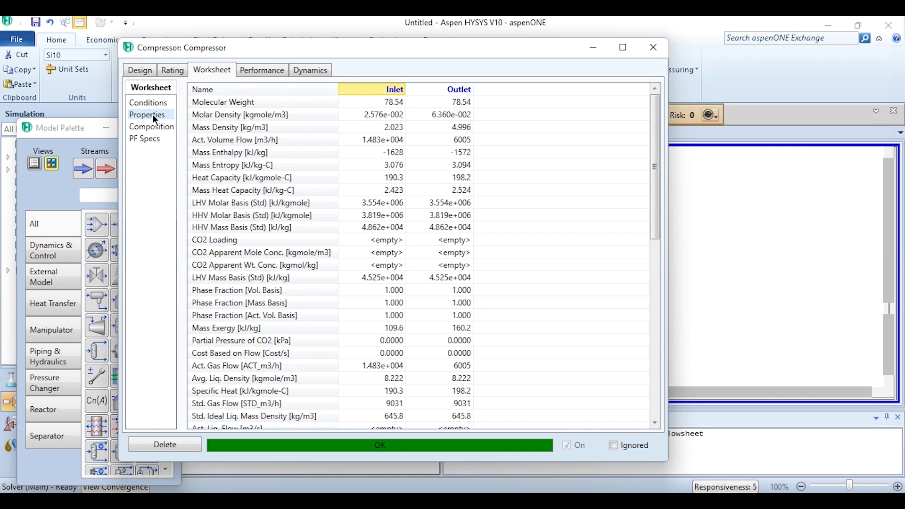
{"action": "mouse_move", "coordinate": [428, 333]}
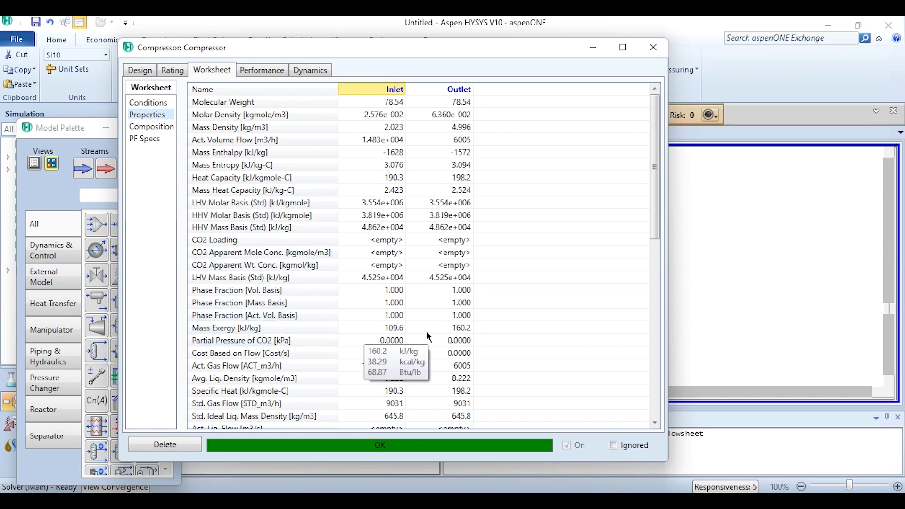
{"action": "left_click", "coordinate": [171, 73]}
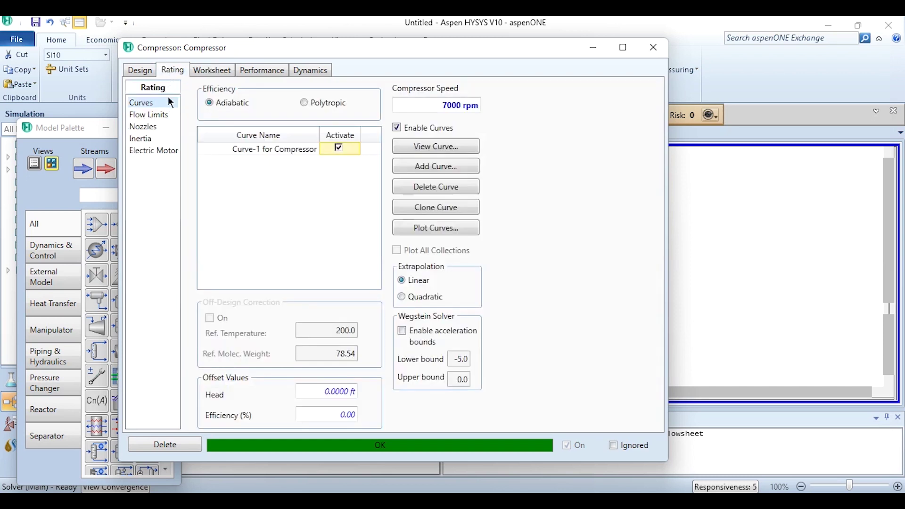
Plot the compressor's head and efficiency curves versus flow, then view the Flow Limits page.
{"action": "left_click", "coordinate": [425, 228]}
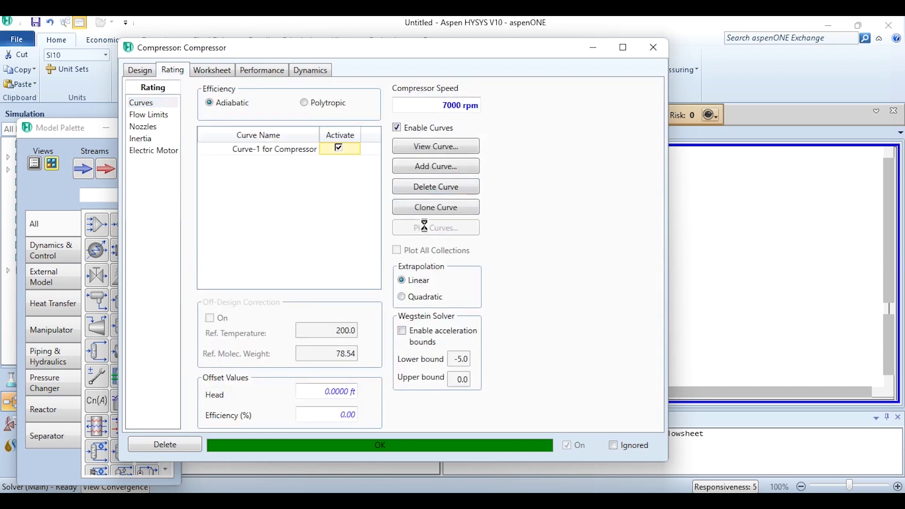
{"action": "left_click_drag", "start_coordinate": [336, 204], "coordinate": [491, 56]}
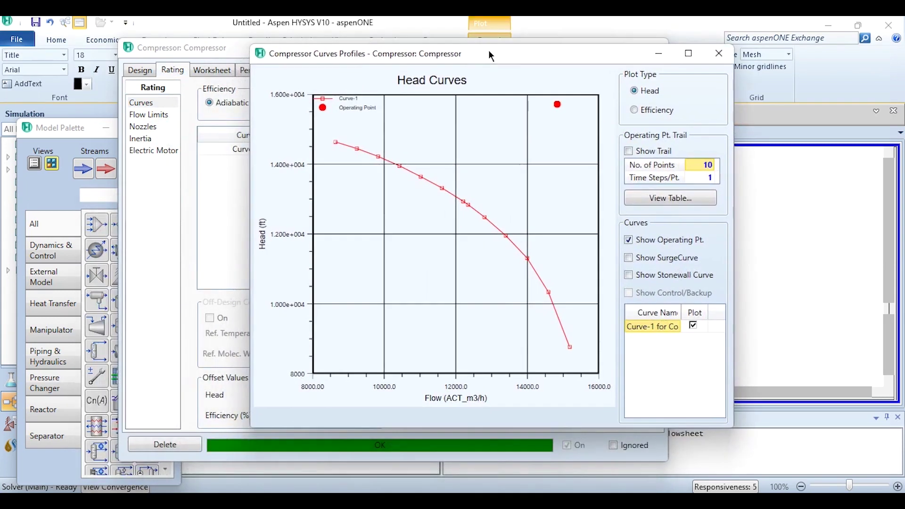
{"action": "left_click", "coordinate": [635, 110]}
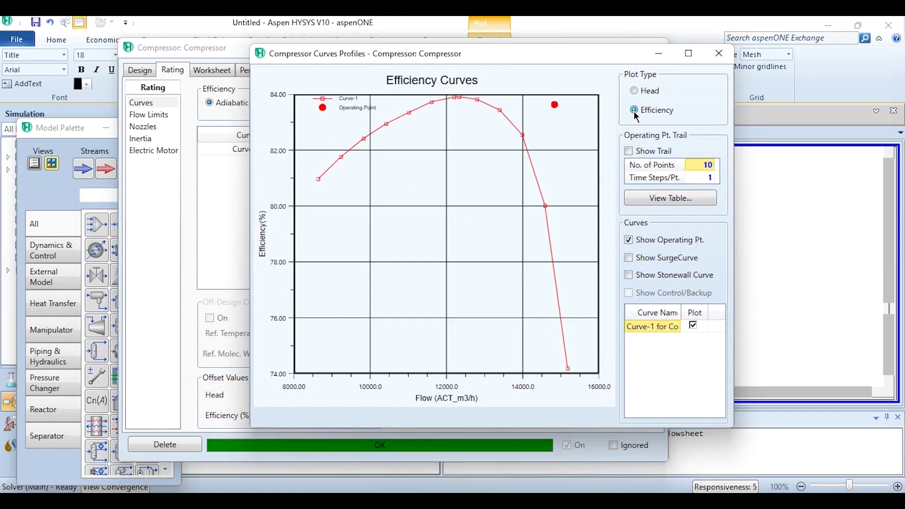
{"action": "left_click", "coordinate": [720, 64]}
{"action": "left_click", "coordinate": [157, 117]}
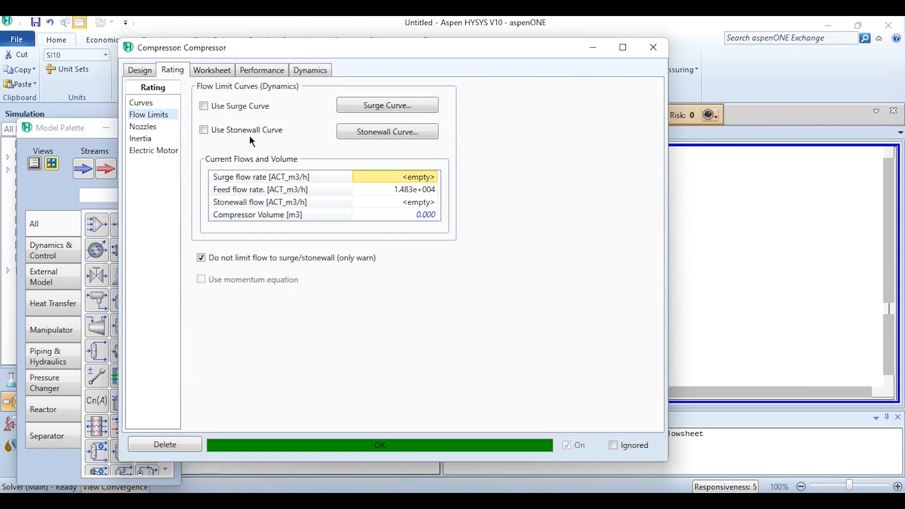
Review the compressor's Nozzles, Inertia and Electric Motor data, then close the Compressor form from Design.
{"action": "left_click", "coordinate": [150, 128]}
{"action": "left_click", "coordinate": [151, 138]}
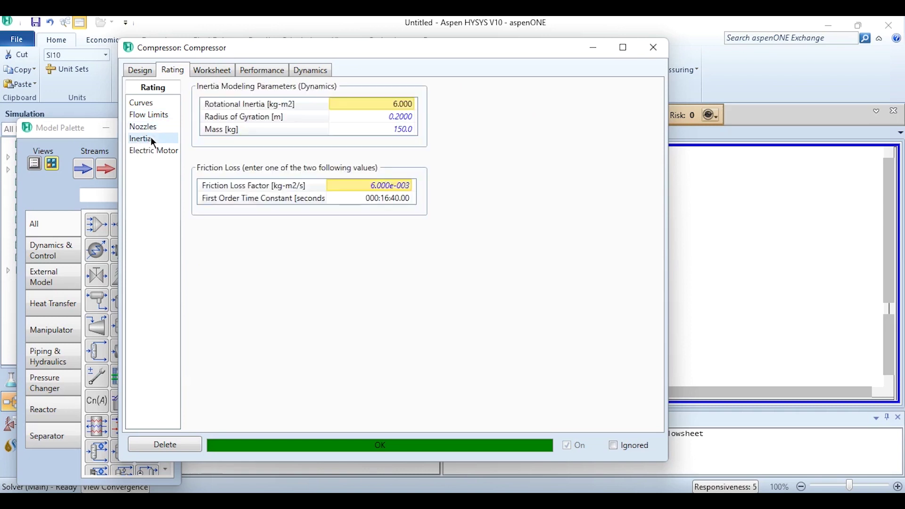
{"action": "left_click", "coordinate": [159, 153]}
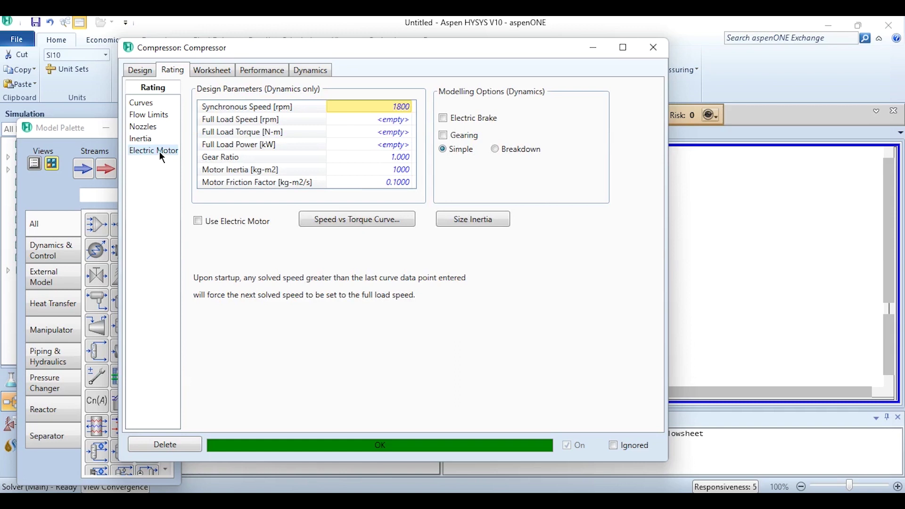
{"action": "left_click", "coordinate": [149, 73]}
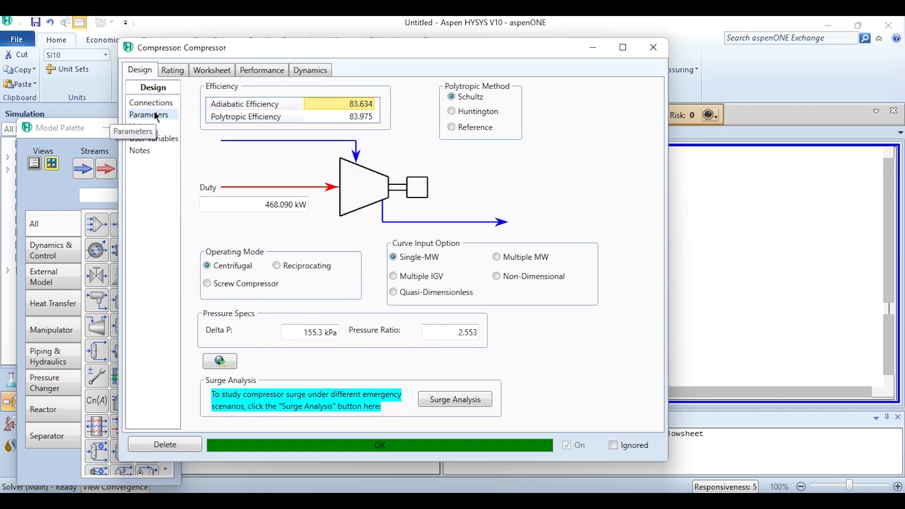
{"action": "left_click", "coordinate": [653, 48]}
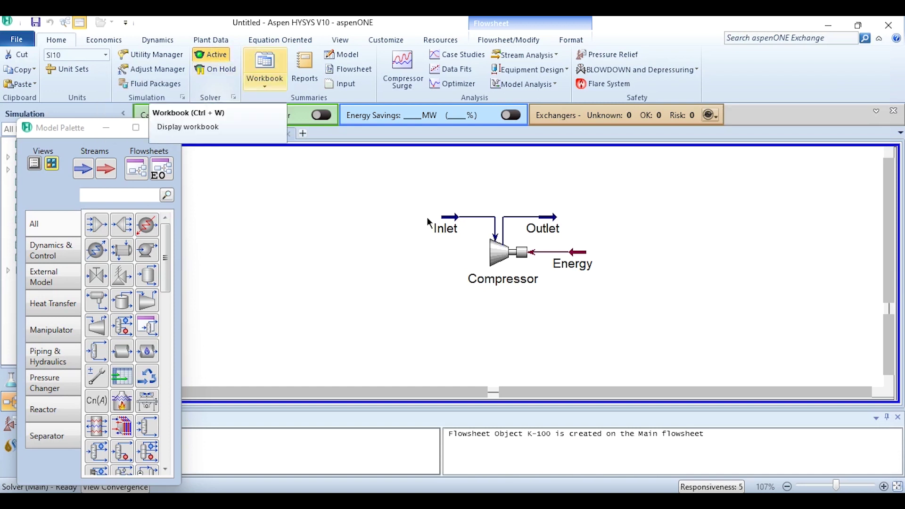
Reopen the Compressor's property form from its flowsheet icon, showing the Connections page.
{"action": "double_click", "coordinate": [519, 260]}
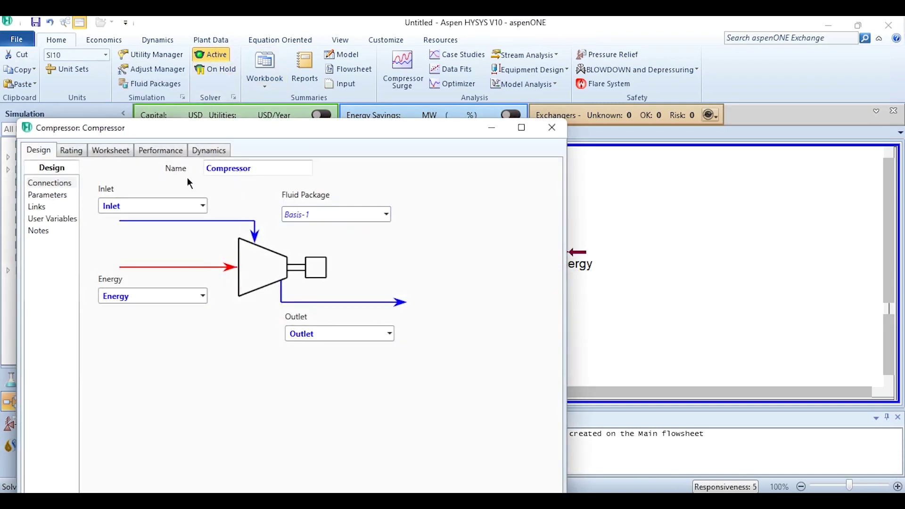
Apply the EuroSI unit set so the compressor worksheet shows 1.000 bar inlet and kcal/h energy.
{"action": "left_click", "coordinate": [119, 154]}
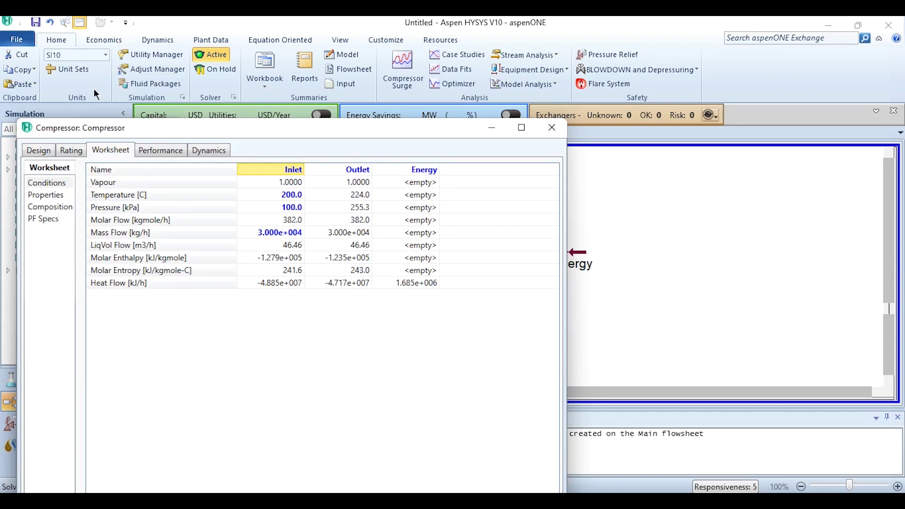
{"action": "left_click", "coordinate": [105, 55]}
{"action": "scroll", "coordinate": [103, 88], "scroll_direction": "up", "scroll_amount": 5}
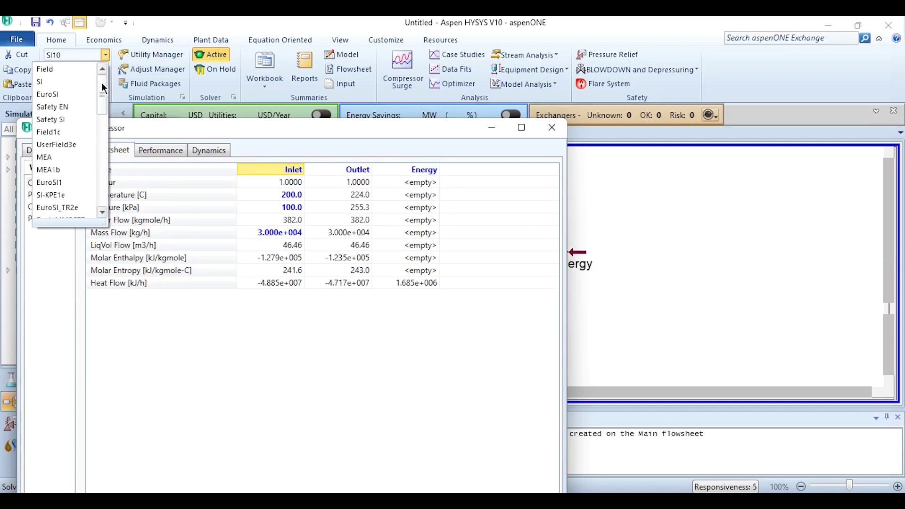
{"action": "left_click", "coordinate": [94, 94]}
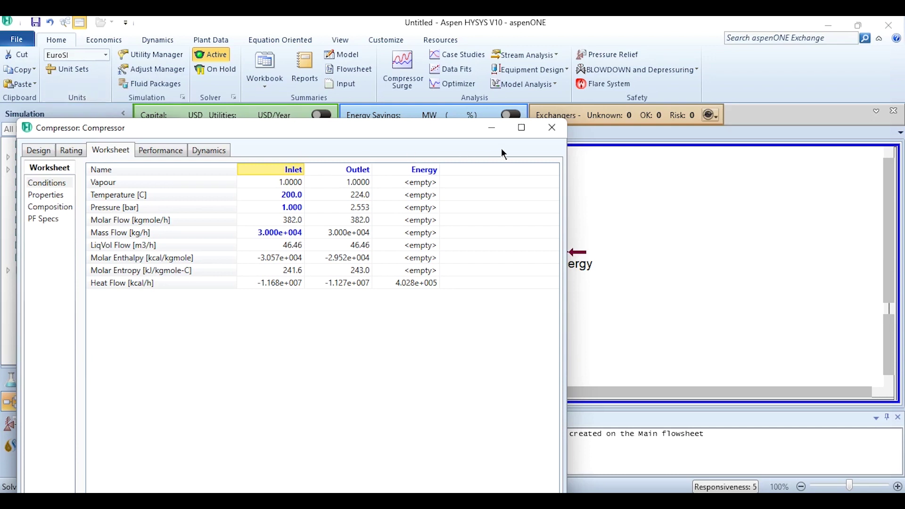
Close the Compressor property form, leaving the flowsheet with Inlet, Outlet and Energy streams.
{"action": "left_click", "coordinate": [553, 132]}
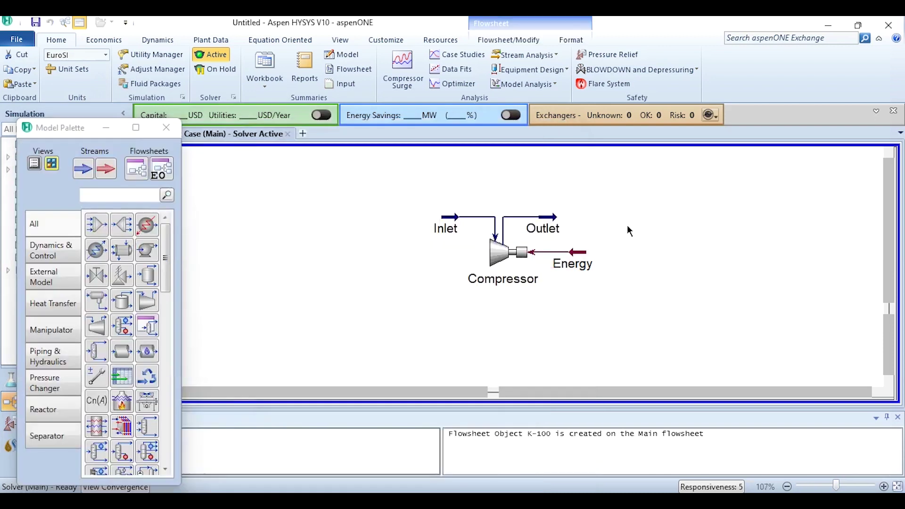